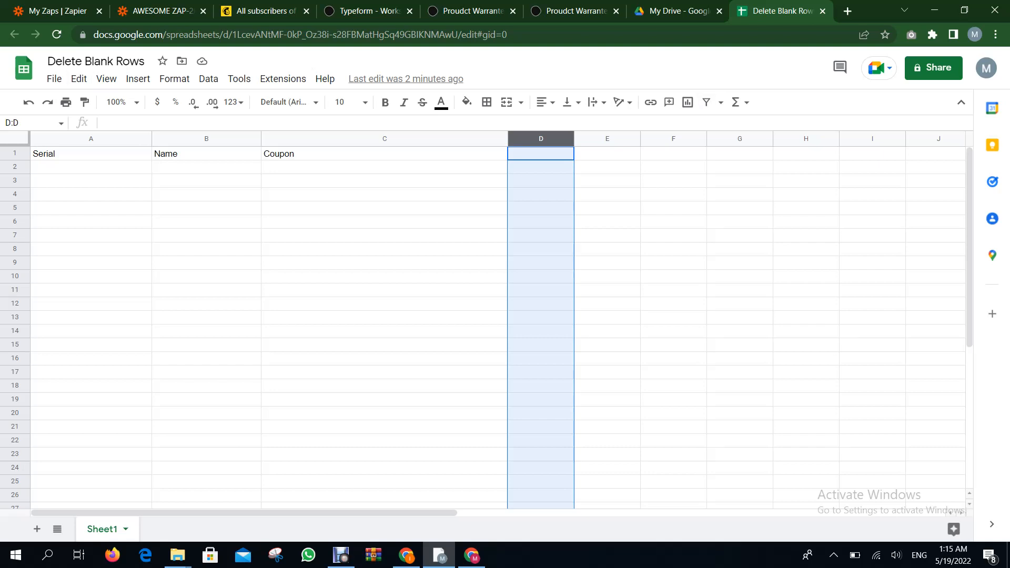
- Enter the formula =row()-1 in cell A2 under the Serial header
left_click(90, 167)
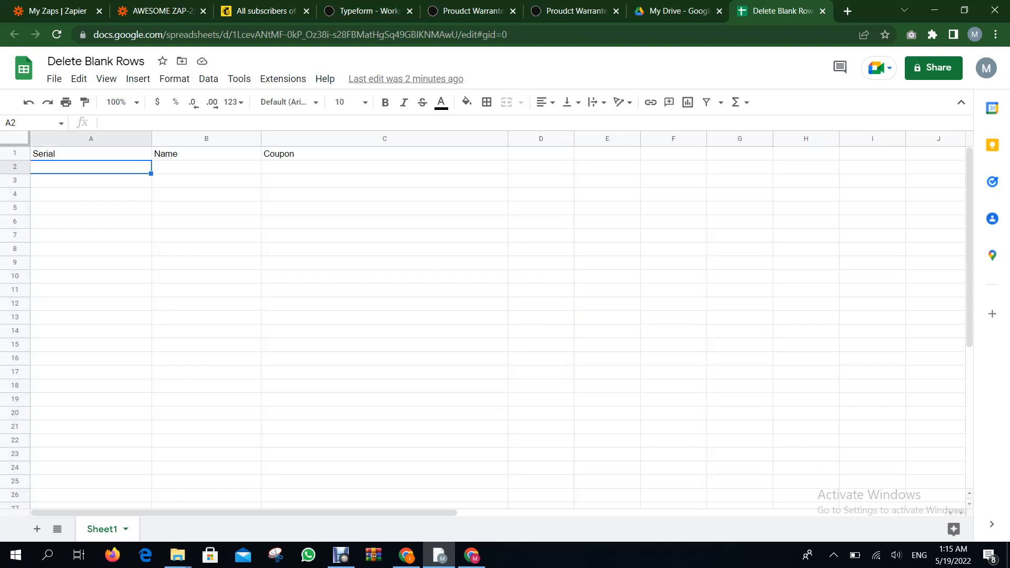
type("=")
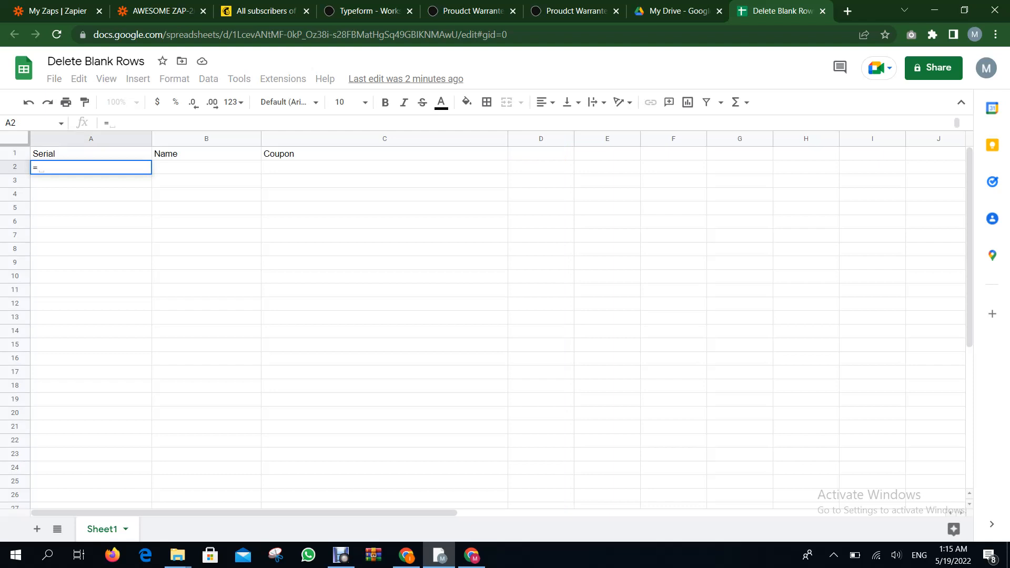
type("ro")
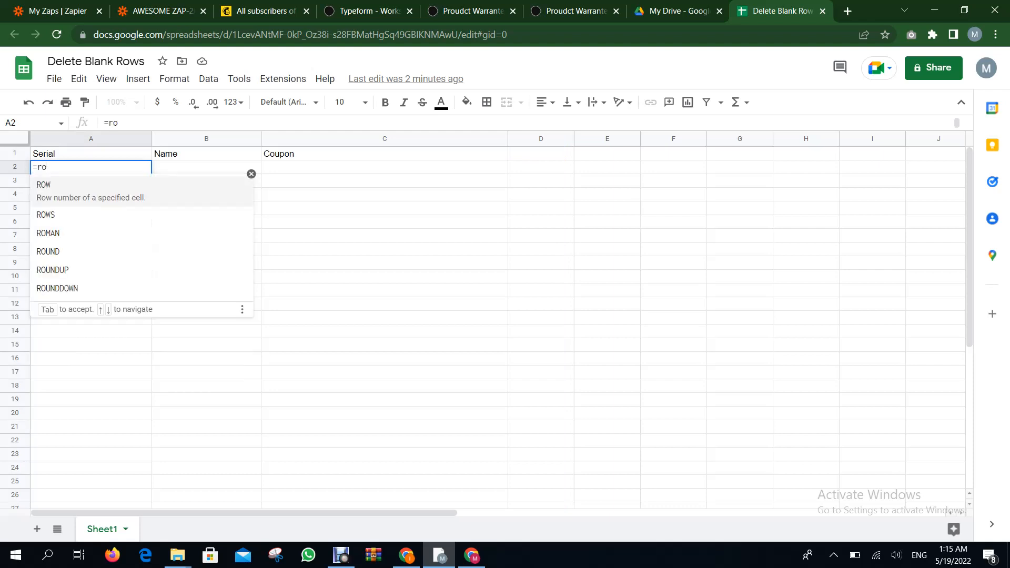
type("w(")
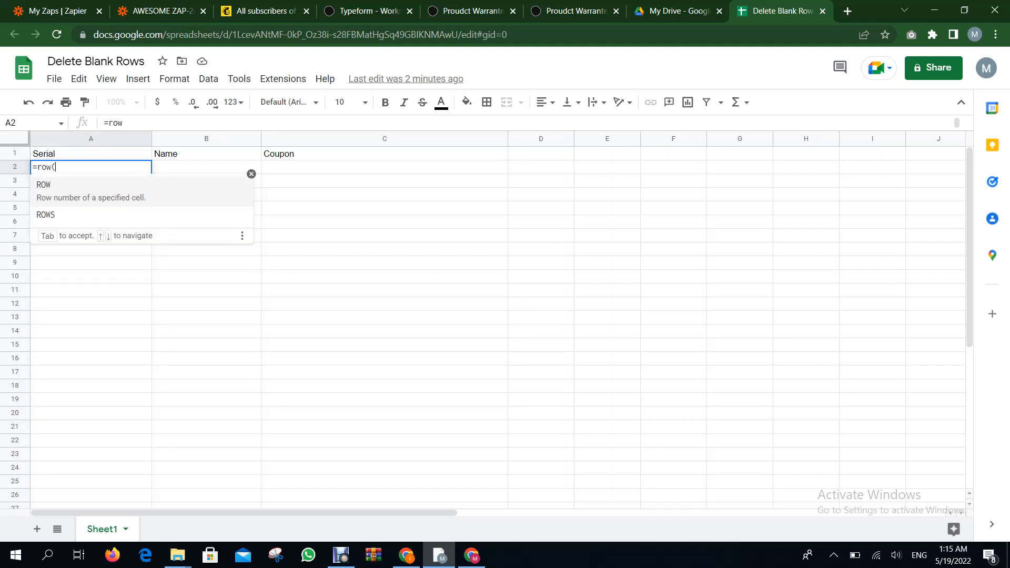
type(")-1")
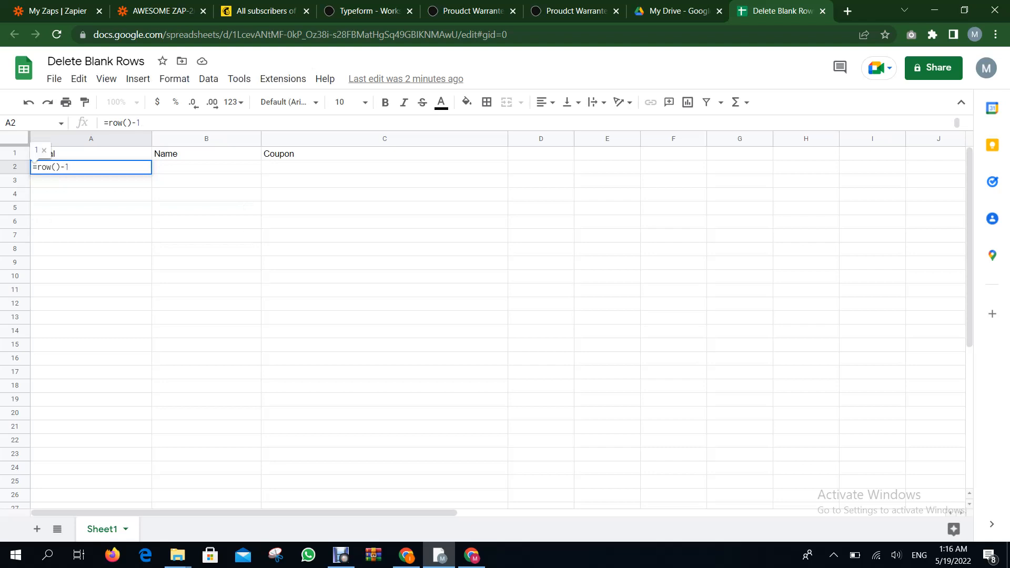
key("Return")
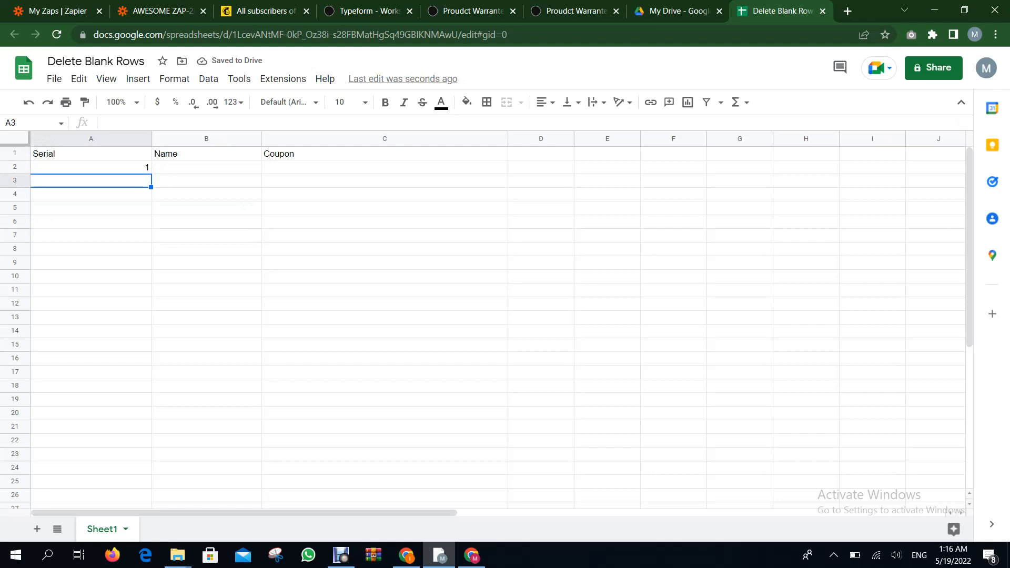
- Centre cell A2 horizontally and fill its formula down the Serial column through row 43
left_click(91, 167)
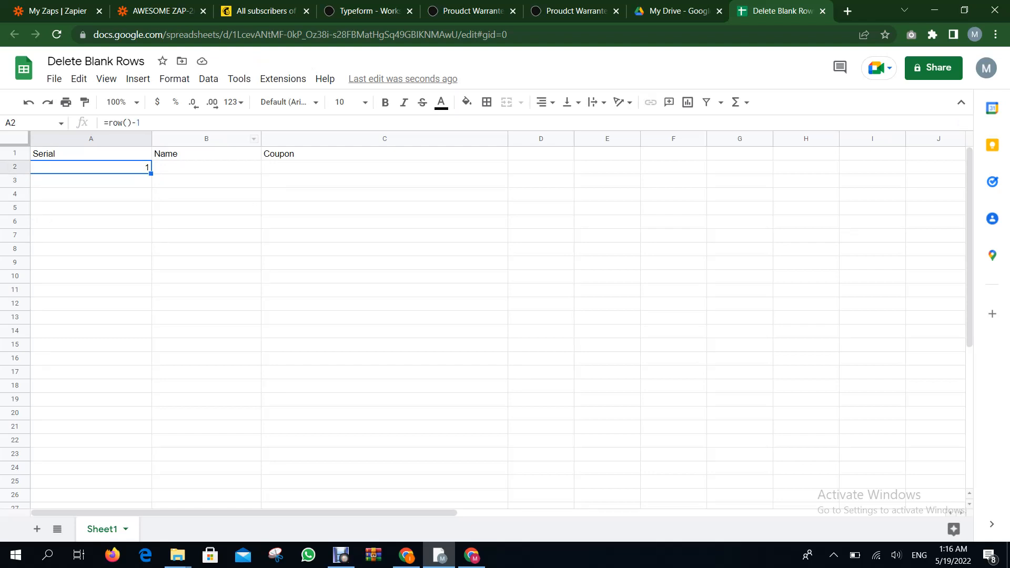
left_click(545, 102)
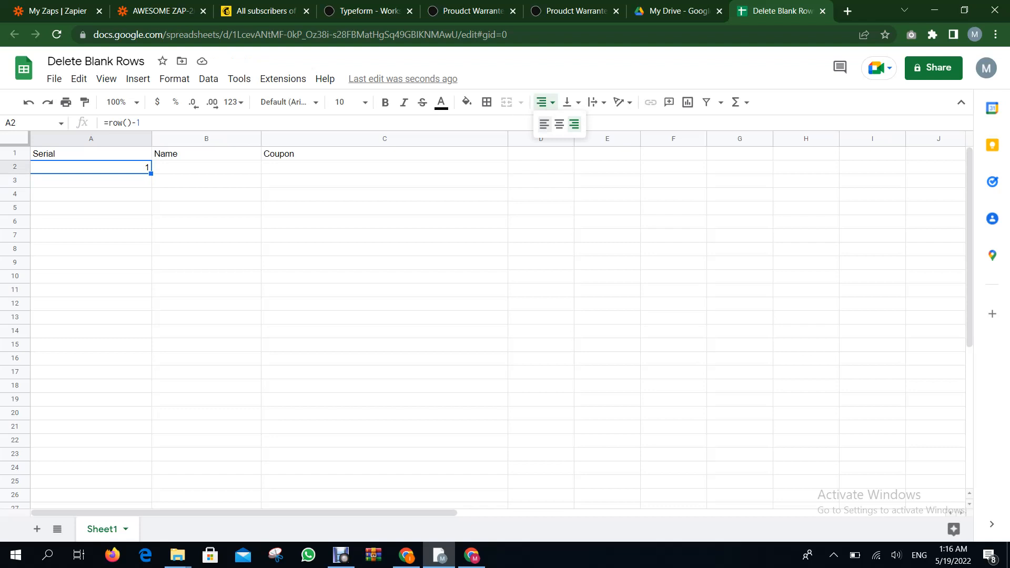
left_click(559, 124)
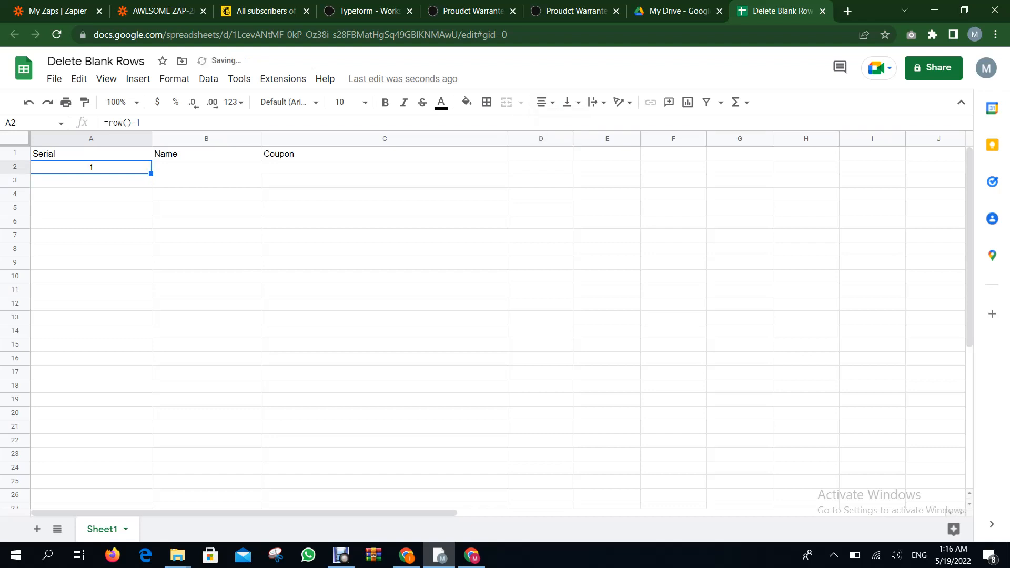
left_click_drag(150, 173, 151, 473)
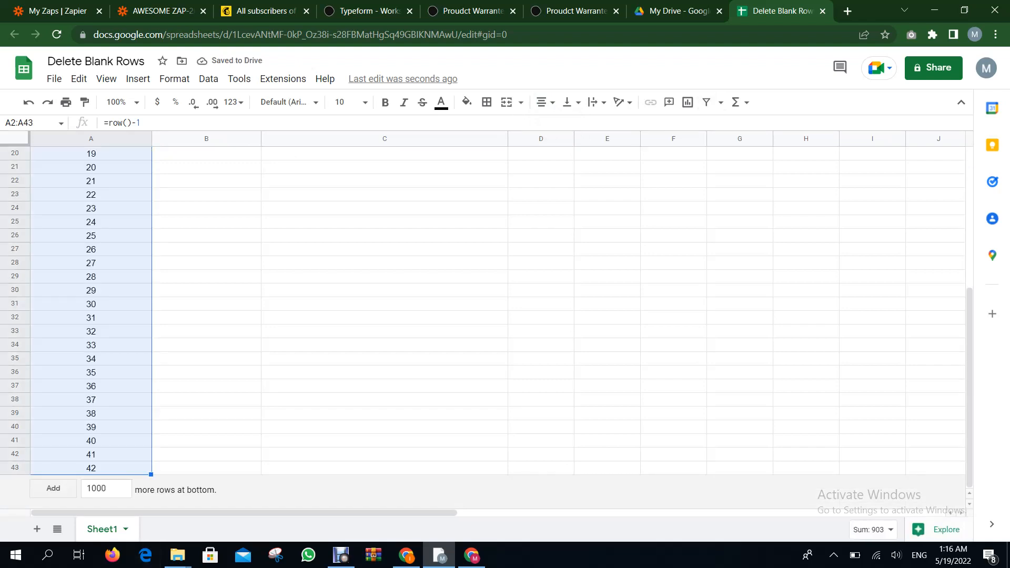
scroll(474, 316, "up", 5)
scroll(473, 316, "down", 1)
scroll(473, 316, "down", 4)
scroll(474, 315, "up", 5)
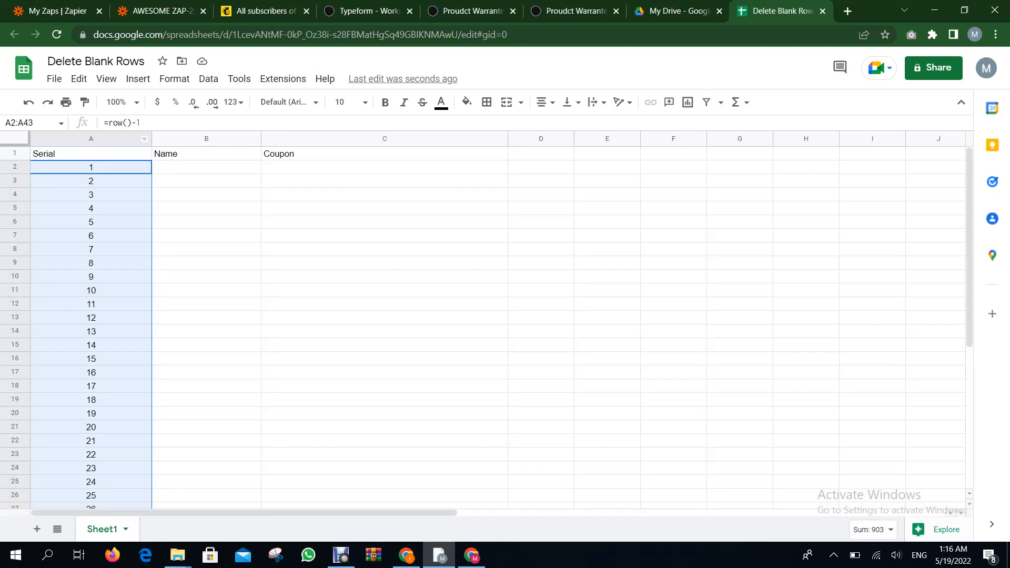
- Centre the contents of columns A, B and C horizontally, headers included
left_click(91, 138)
left_click(545, 102)
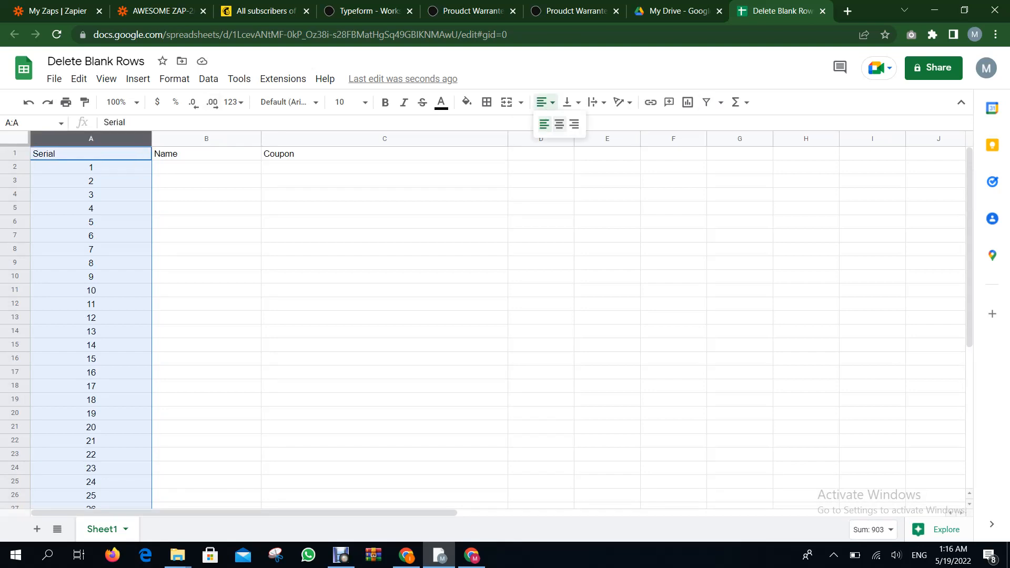
left_click(559, 124)
left_click(206, 139)
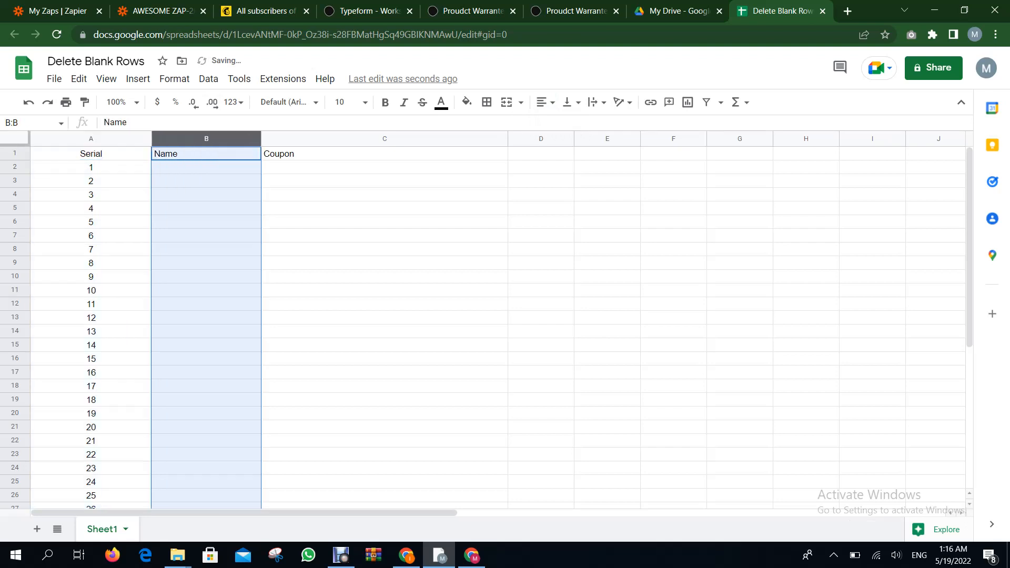
left_click(545, 102)
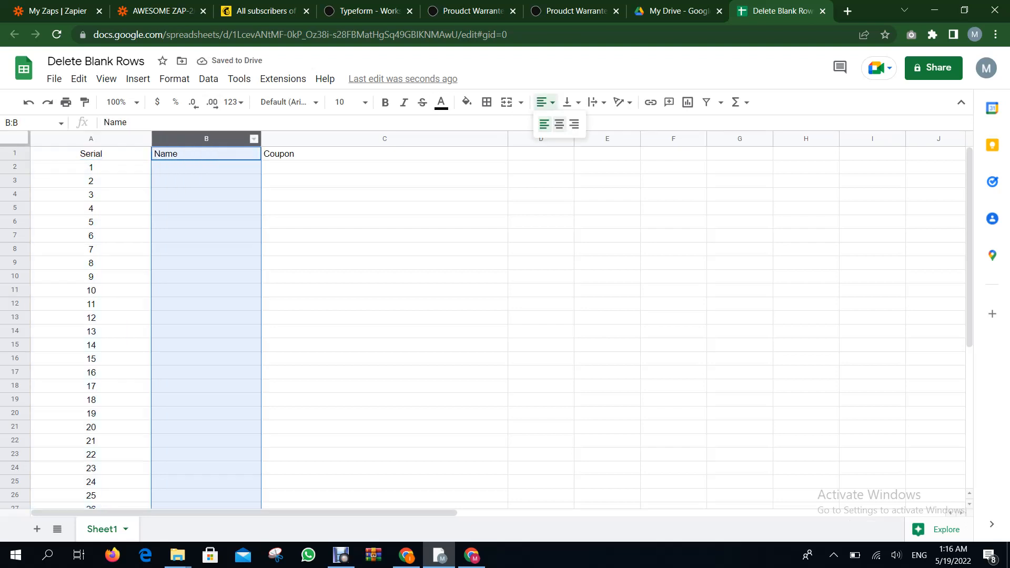
left_click(559, 124)
left_click(384, 139)
left_click(545, 102)
left_click(559, 124)
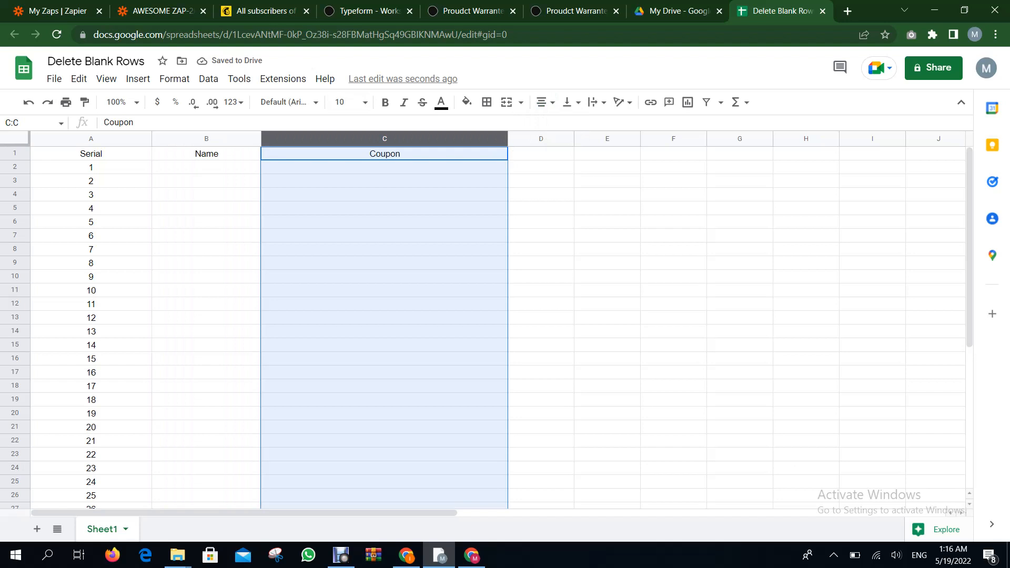
- Replace the Name header text in cell B1 with a sample first name on a single line
left_click(206, 167)
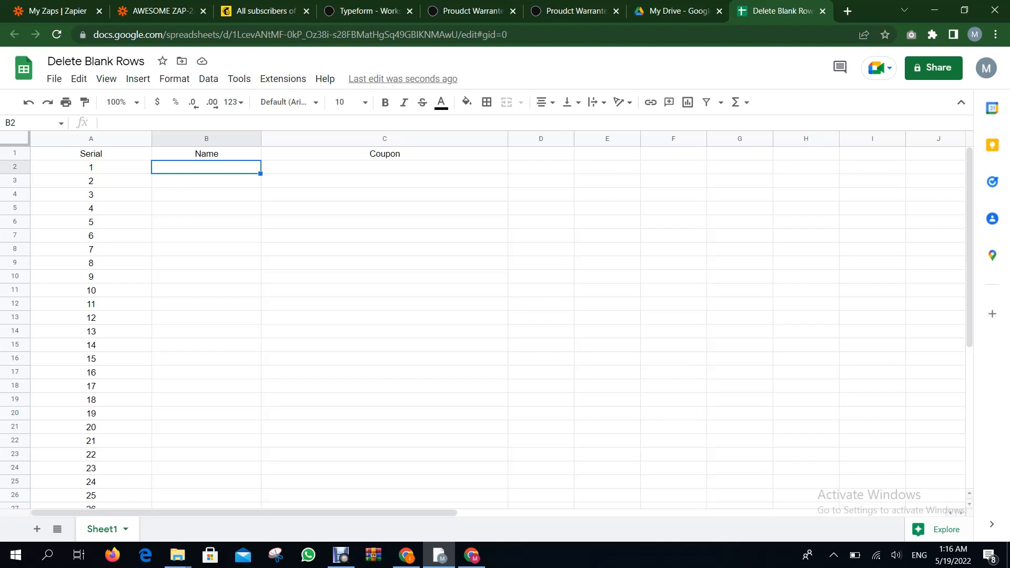
left_click(206, 153)
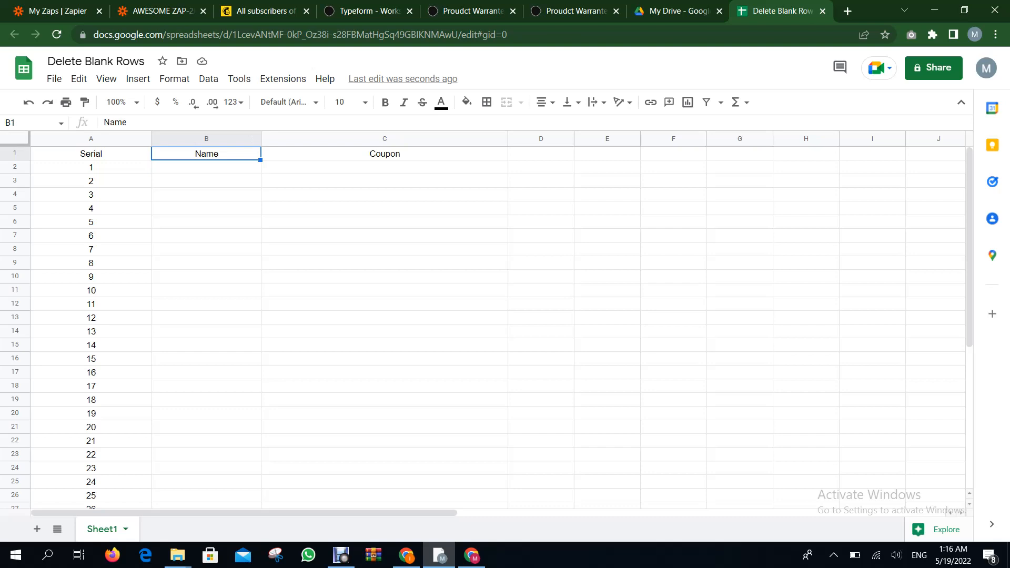
double_click(125, 122)
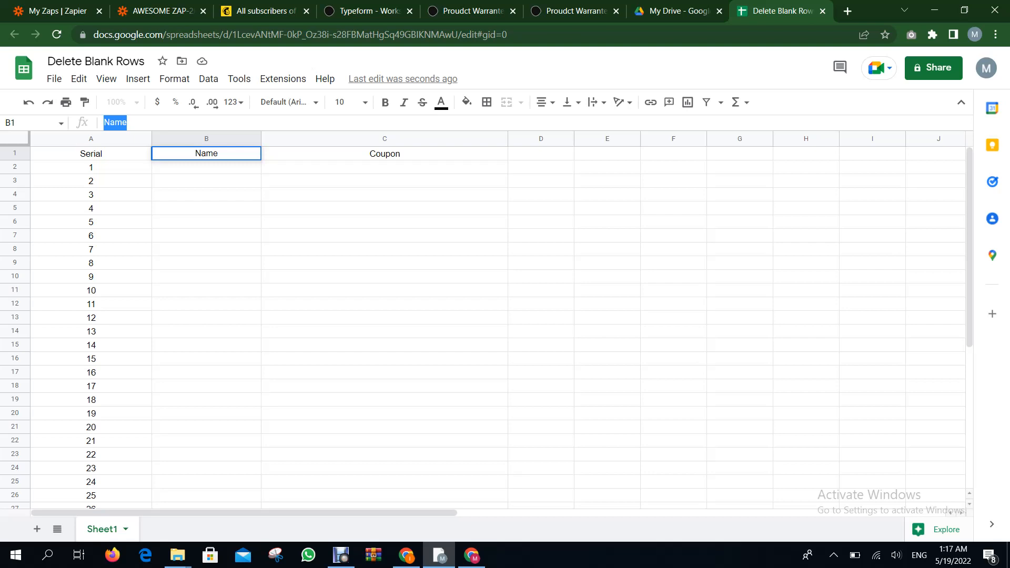
type("Debid")
key("BackSpace")
key("BackSpace")
key("BackSpace")
type("vid")
key("alt+Return")
key("alt+Return")
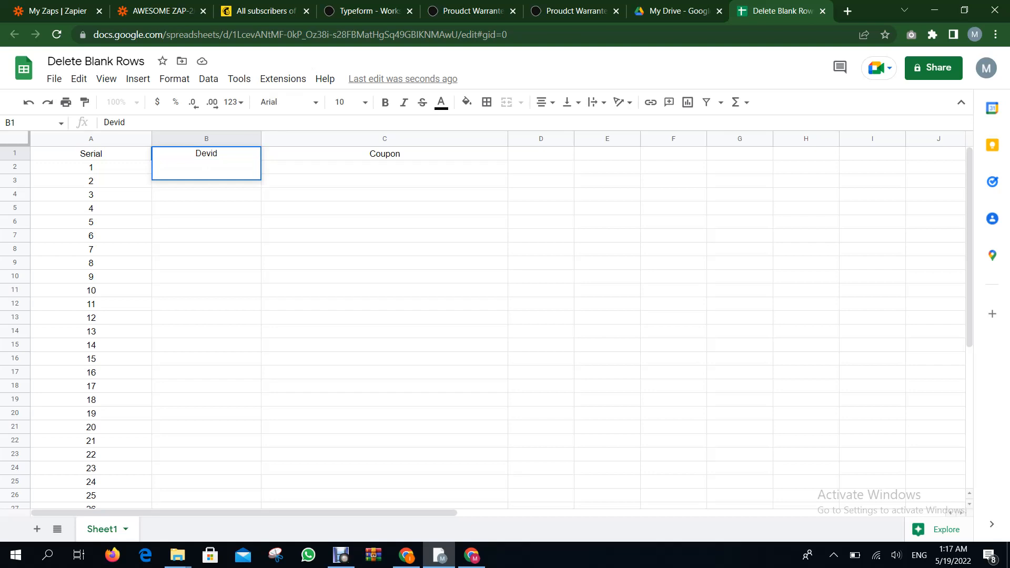
key("BackSpace")
key("BackSpace")
key("Return")
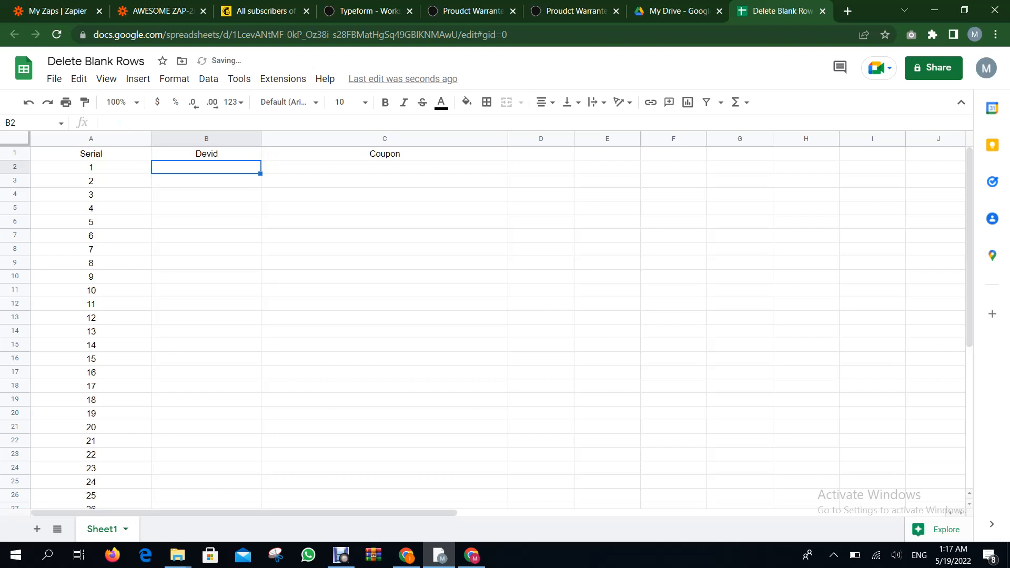
- Fill the first name from cell B1 down the whole of column B
left_click(206, 153)
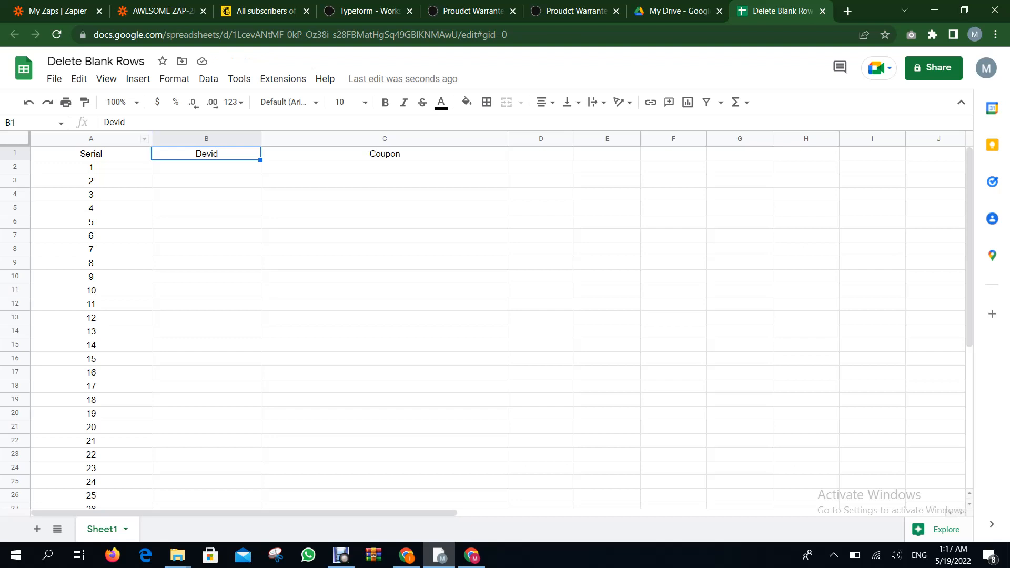
left_click(206, 139)
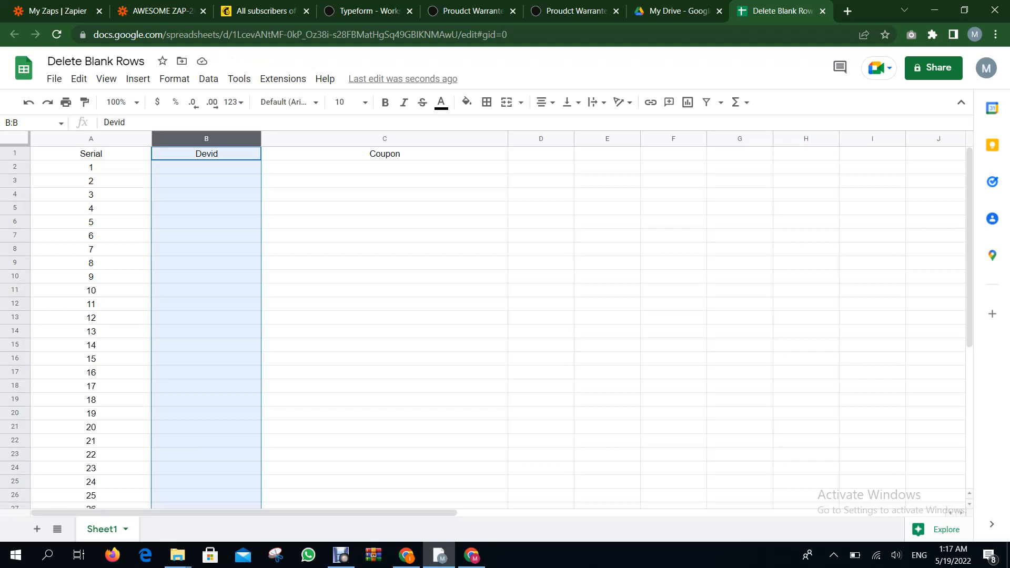
key("ctrl+d")
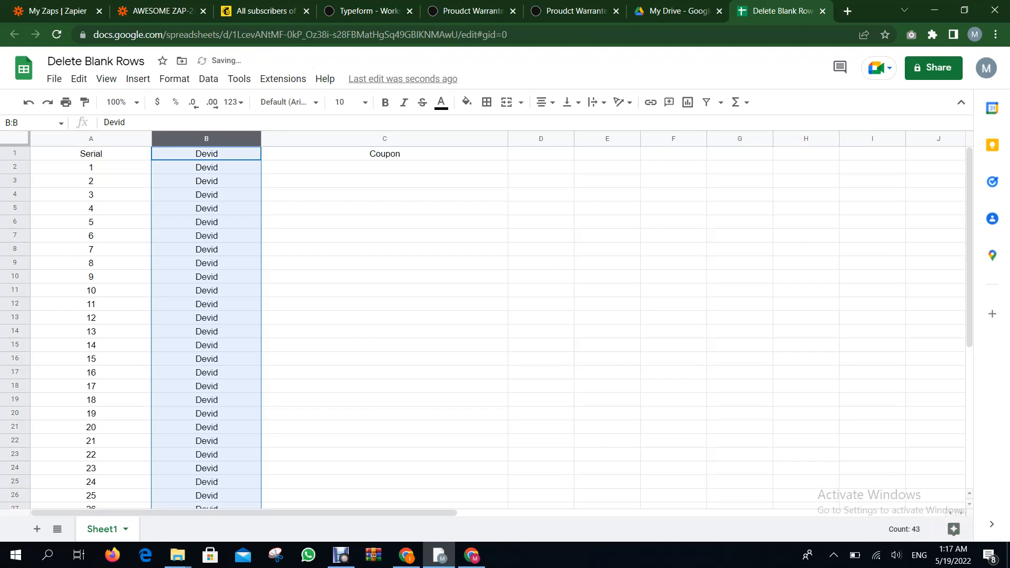
scroll(473, 326, "down", 1)
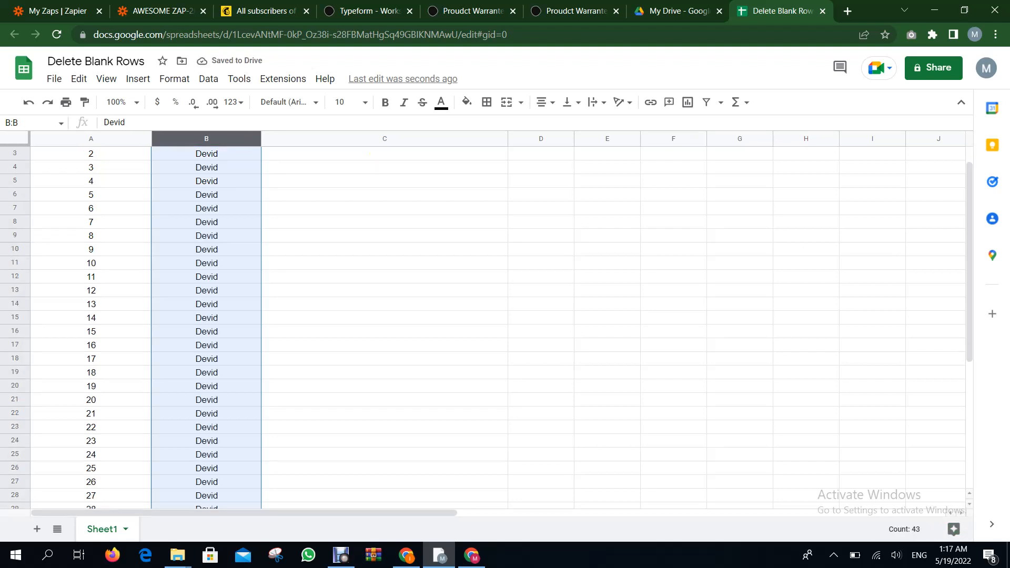
scroll(474, 327, "down", 5)
scroll(474, 326, "up", 6)
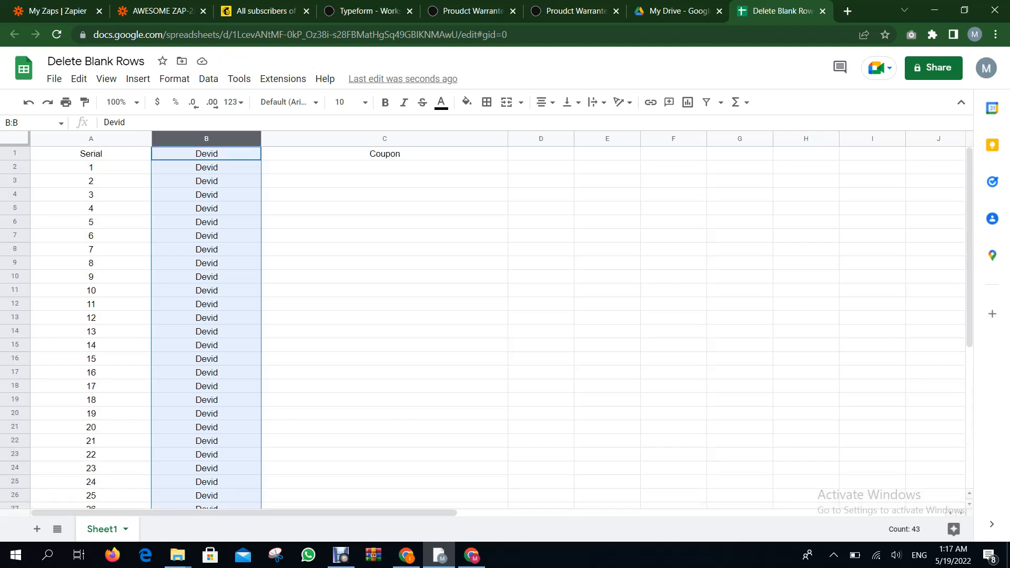
- Set cell B1 back to the header Name and format it bold at font size 12
left_click(206, 153)
type("Name")
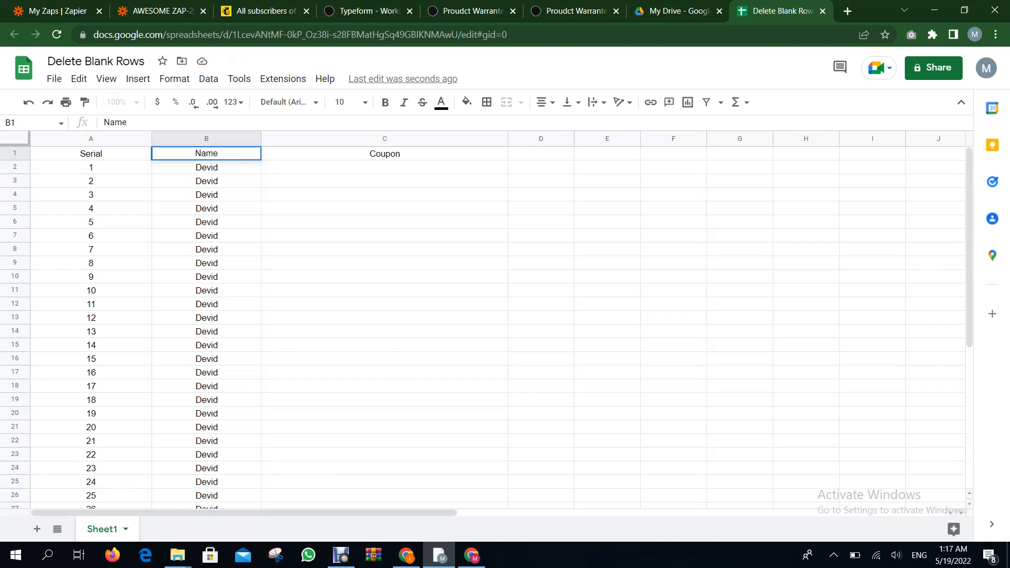
key("ctrl+b")
key("ctrl+a")
key("ctrl+b")
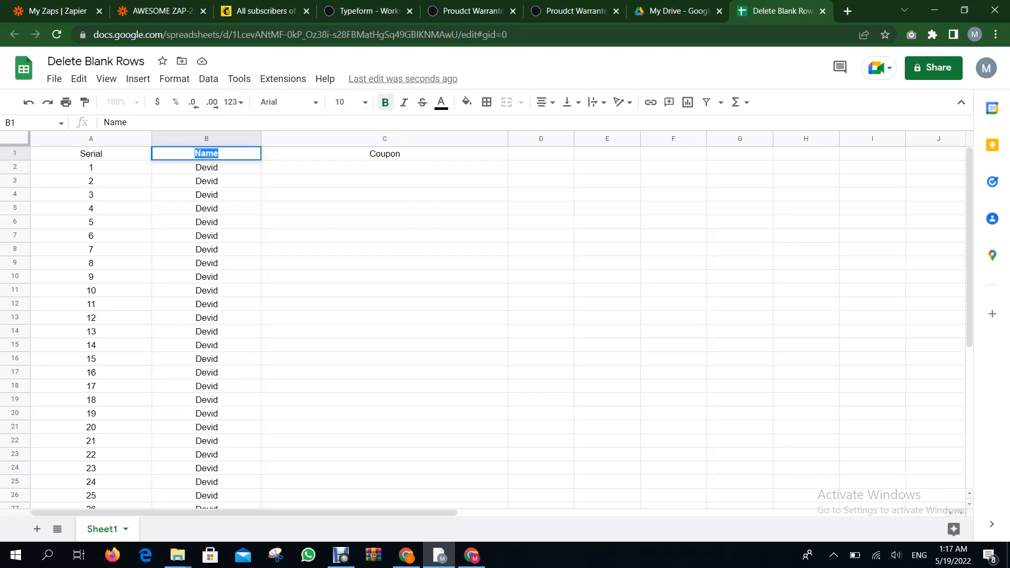
left_click(345, 102)
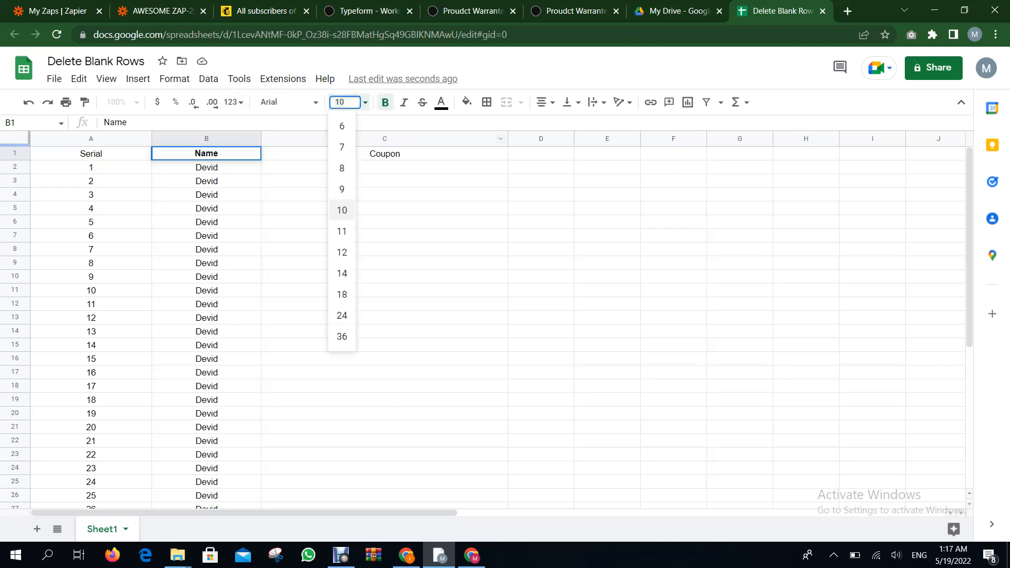
left_click(342, 252)
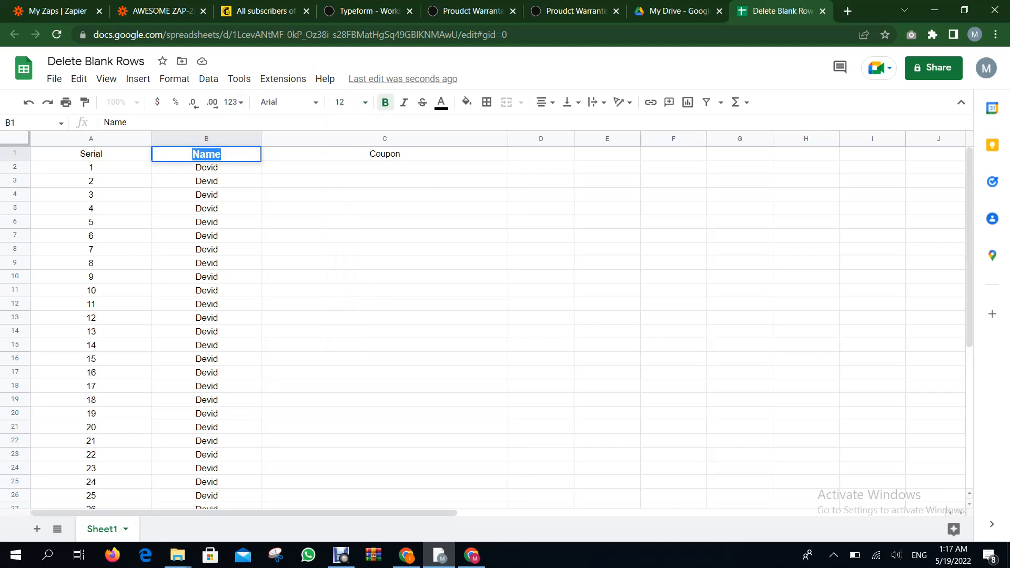
- Format the Serial header in cell A1 as bold at font size 12
left_click(90, 154)
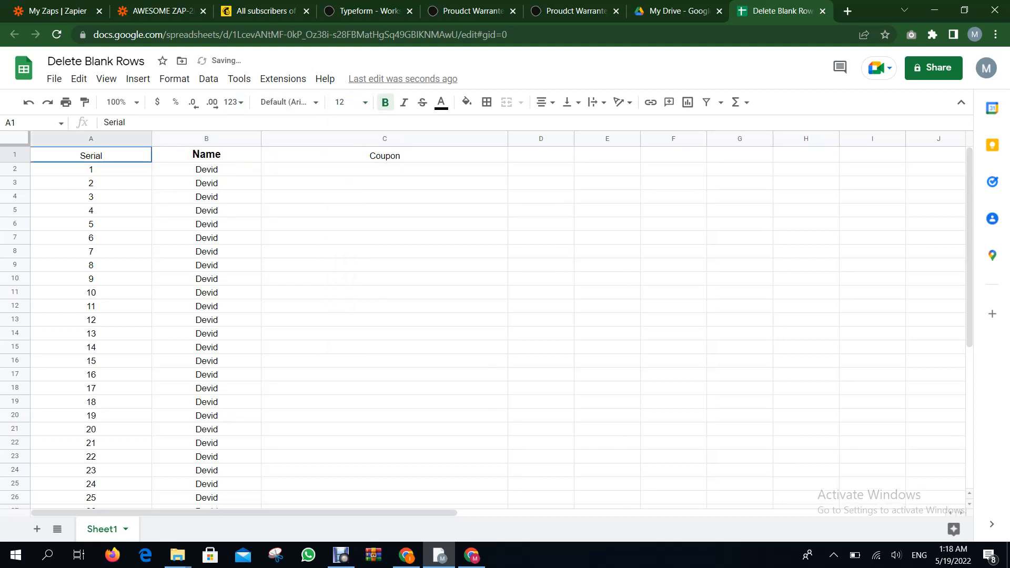
double_click(114, 122)
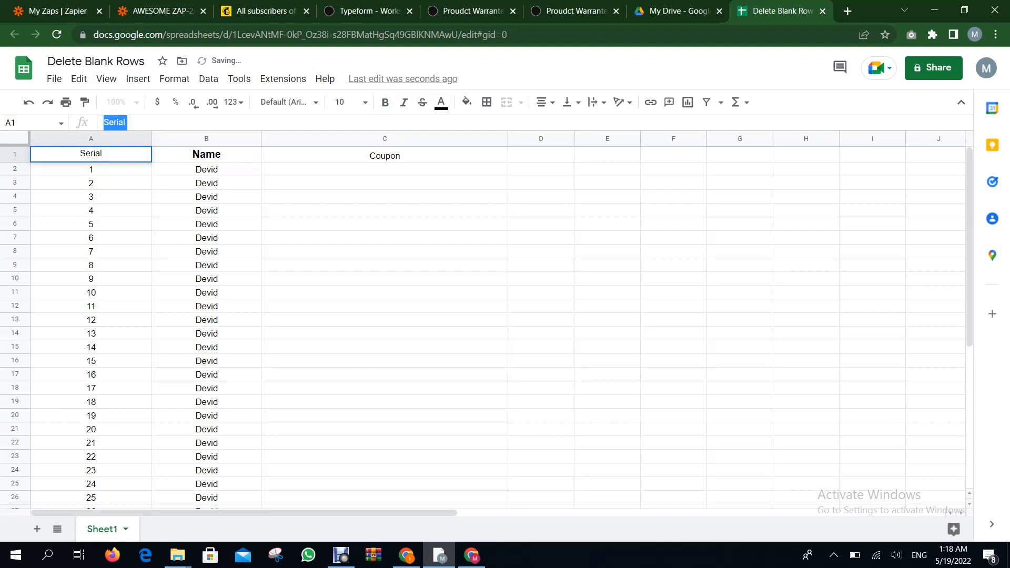
left_click(348, 102)
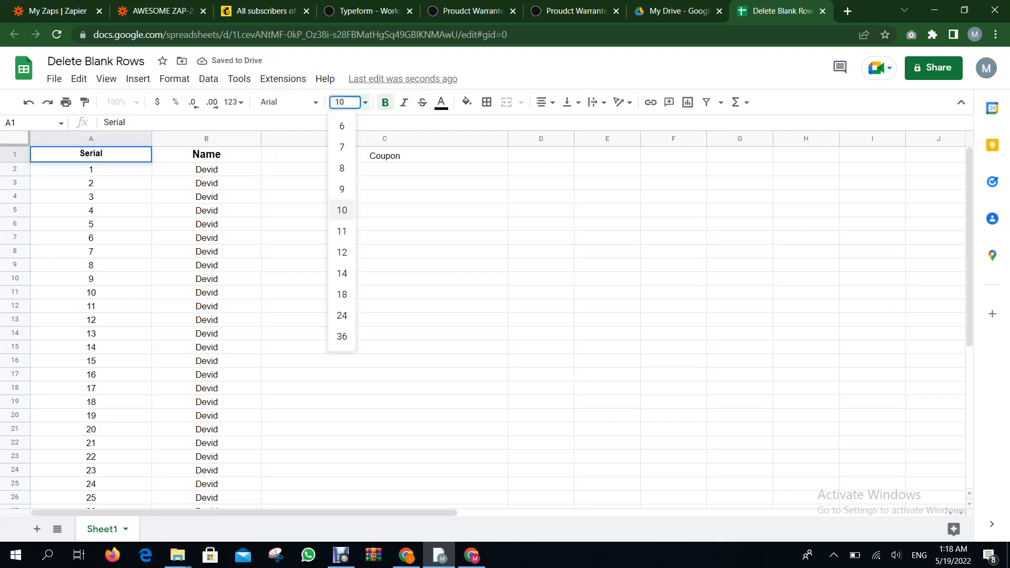
left_click(341, 252)
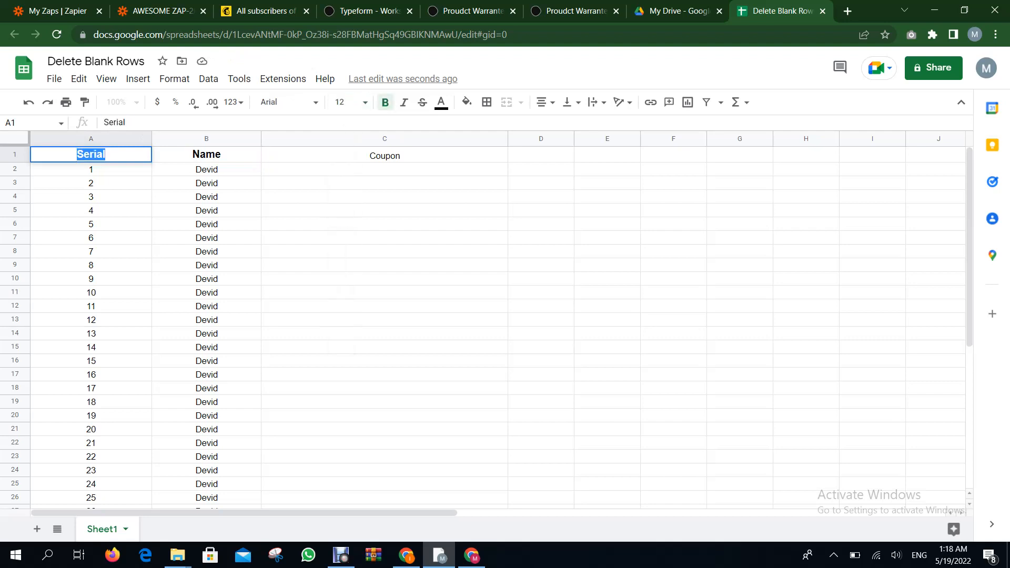
- Format the Coupon header in cell C1 as bold at font size 12
left_click(384, 155)
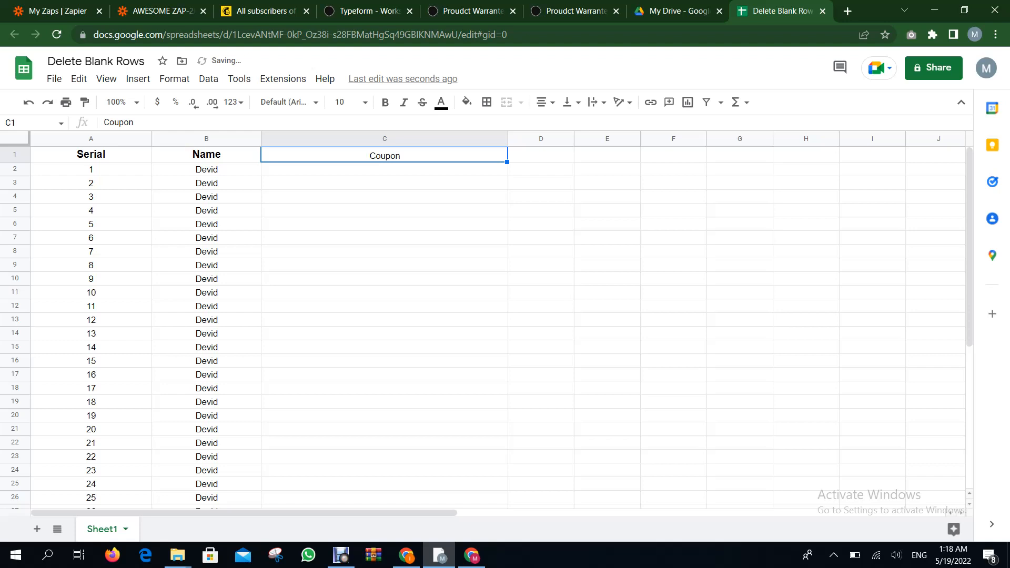
double_click(119, 122)
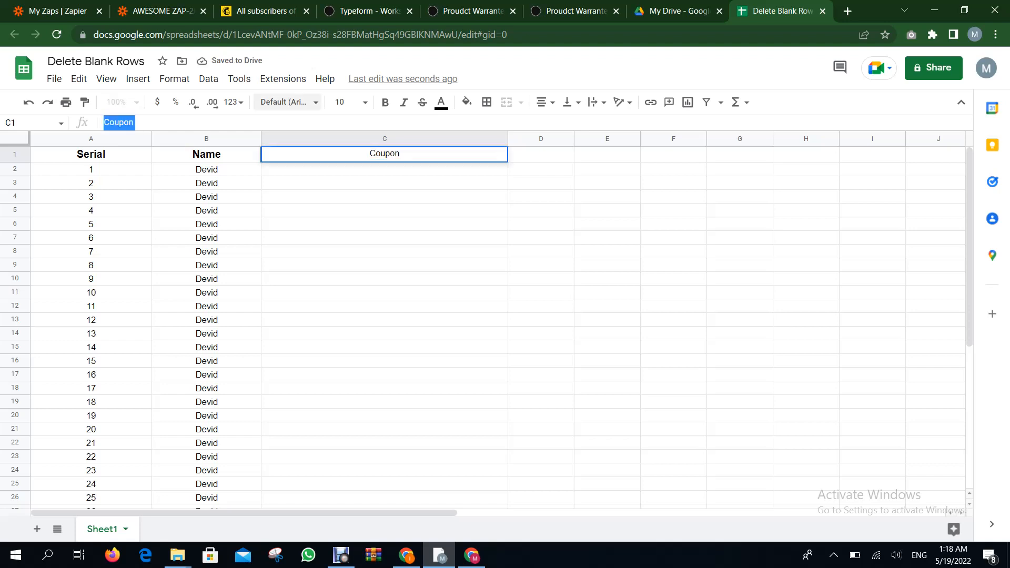
left_click(385, 102)
left_click(347, 102)
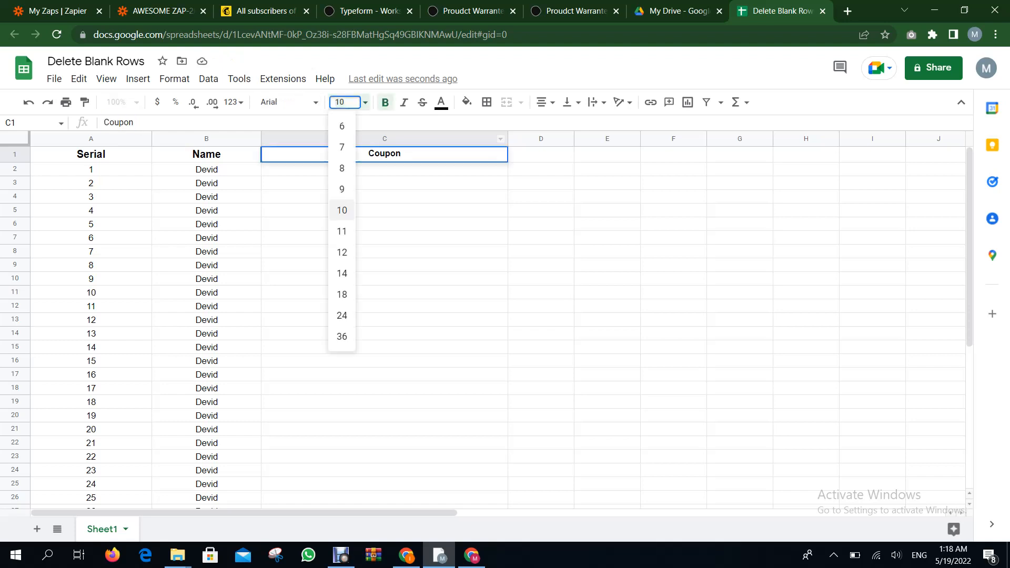
left_click(342, 252)
left_click(405, 154)
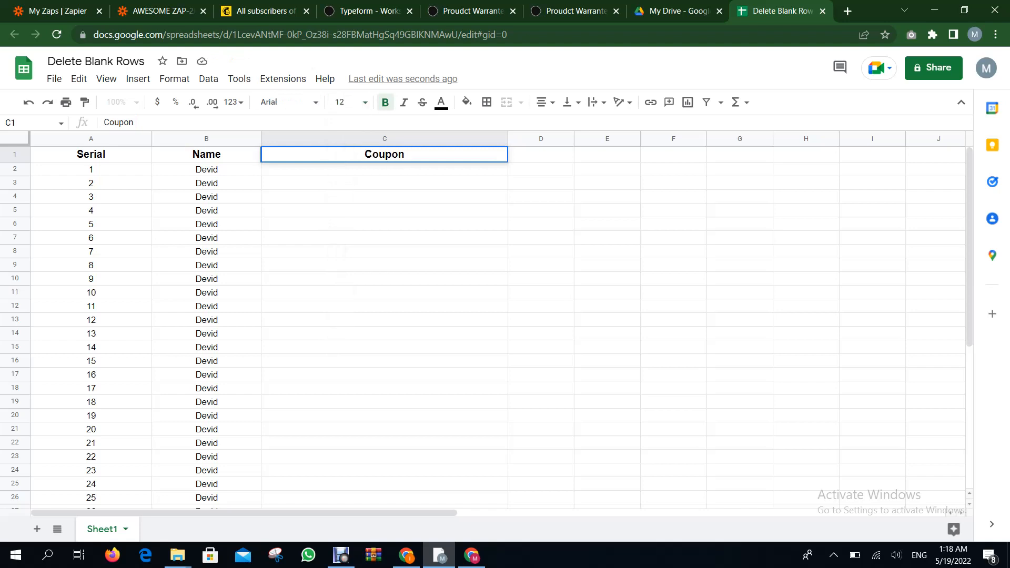
key("Return")
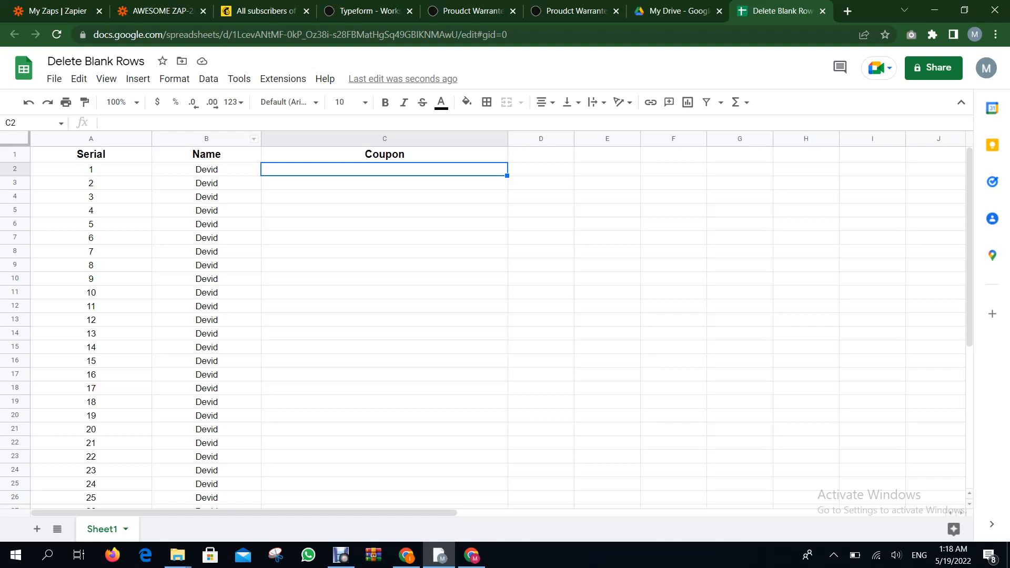
- Enter the formula =row()-1 in cell C2 under the Coupon header
type("=")
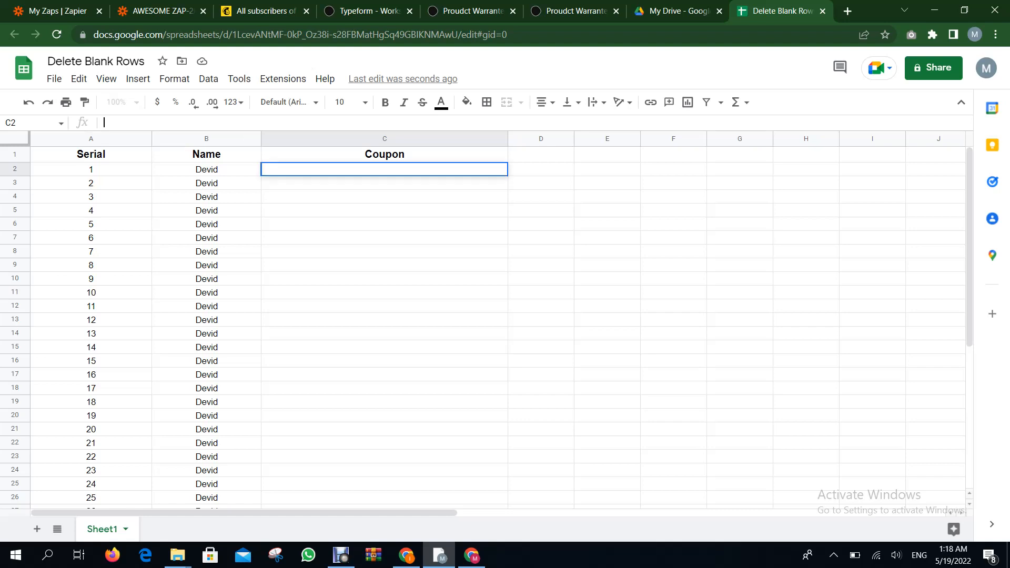
type("row")
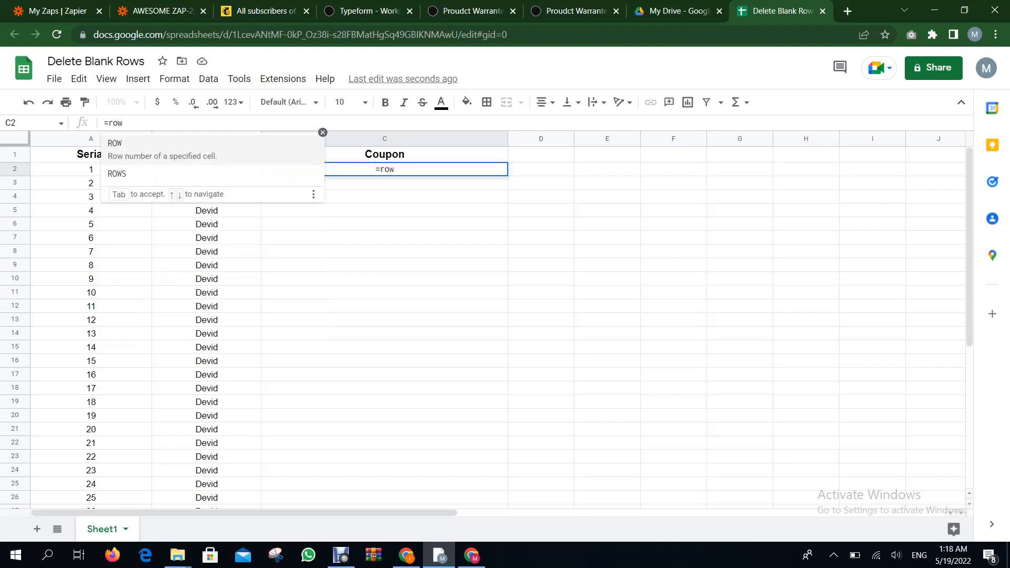
type("(")
type(")-1")
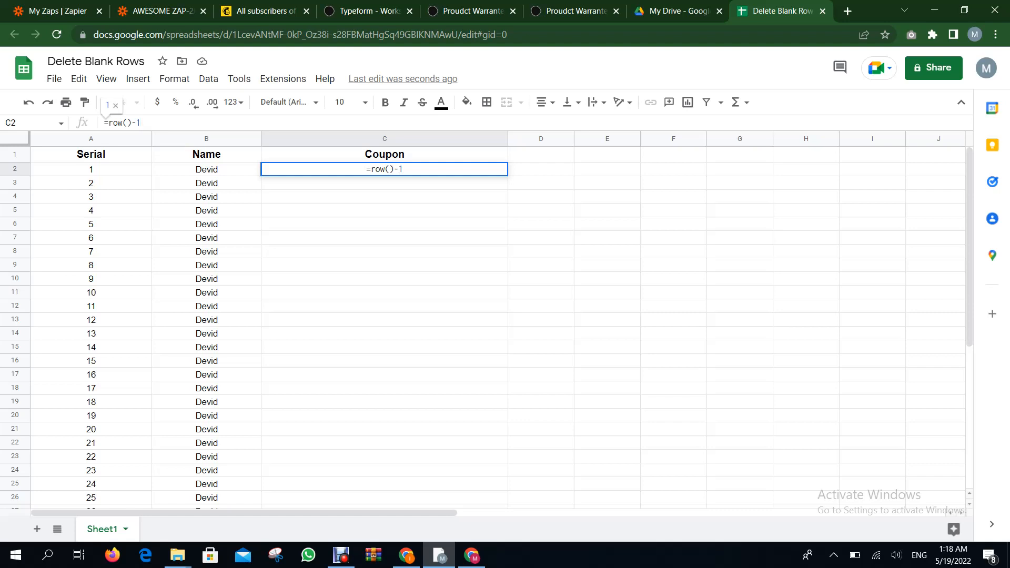
key("Return")
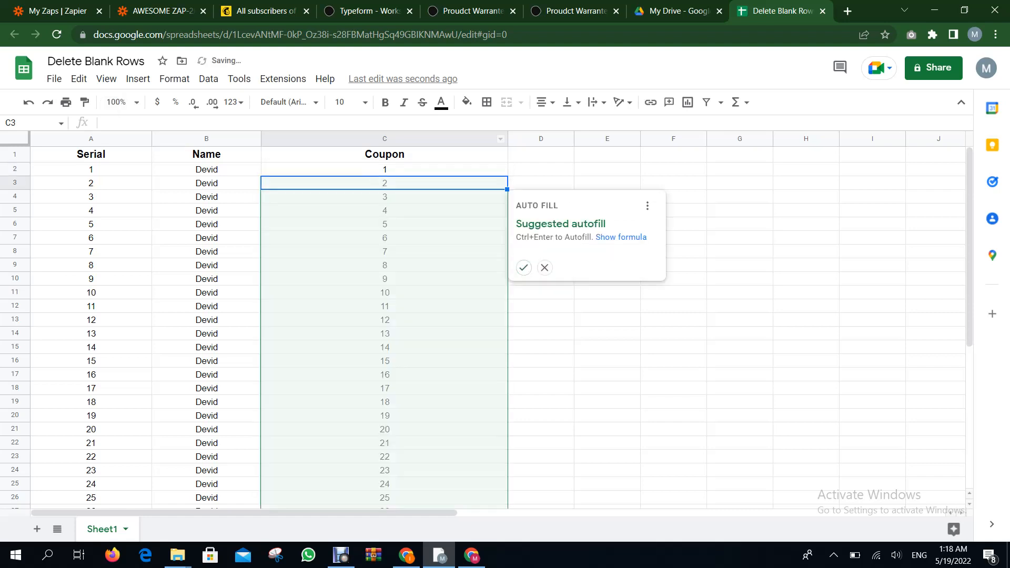
- Accept the suggested autofill to extend the row-number formula down the Coupon column
scroll(487, 326, "down", 5)
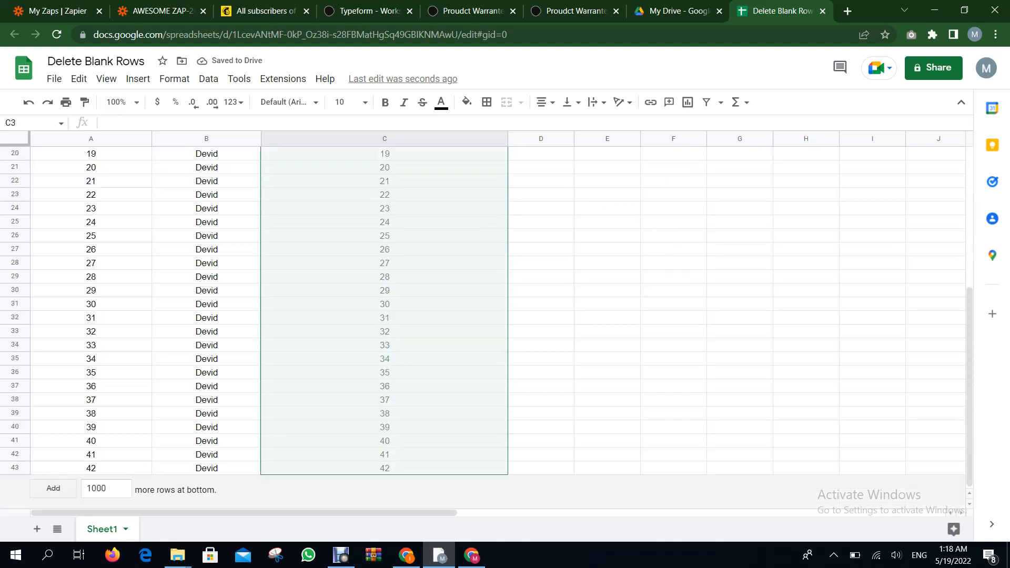
scroll(384, 316, "up", 5)
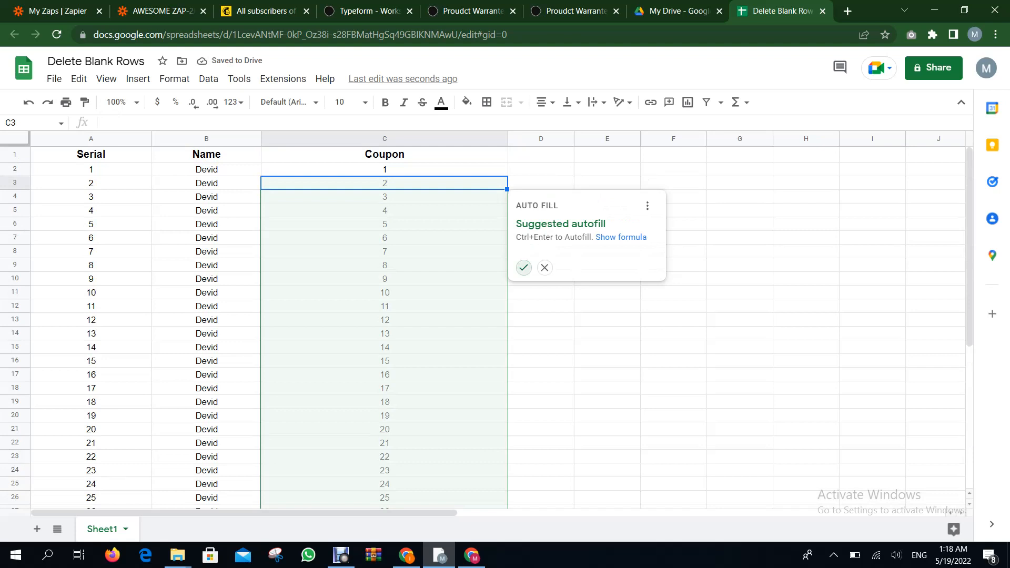
left_click(524, 267)
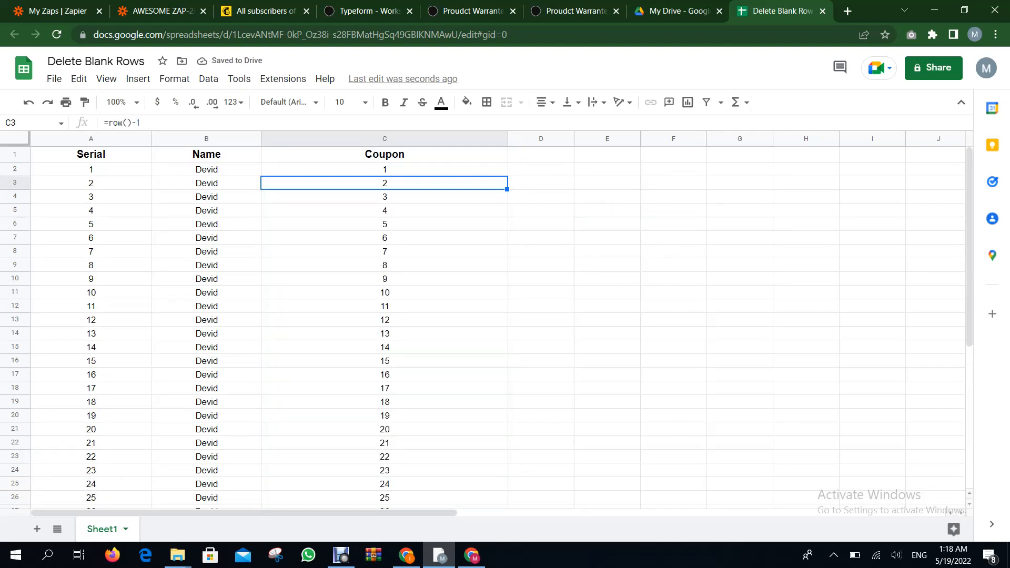
scroll(384, 315, "down", 5)
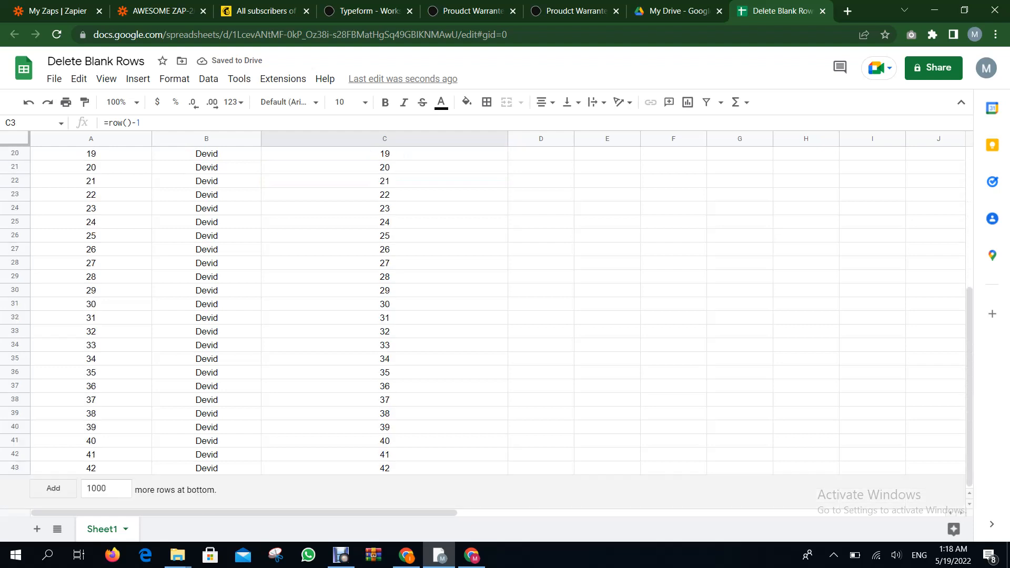
scroll(384, 316, "up", 5)
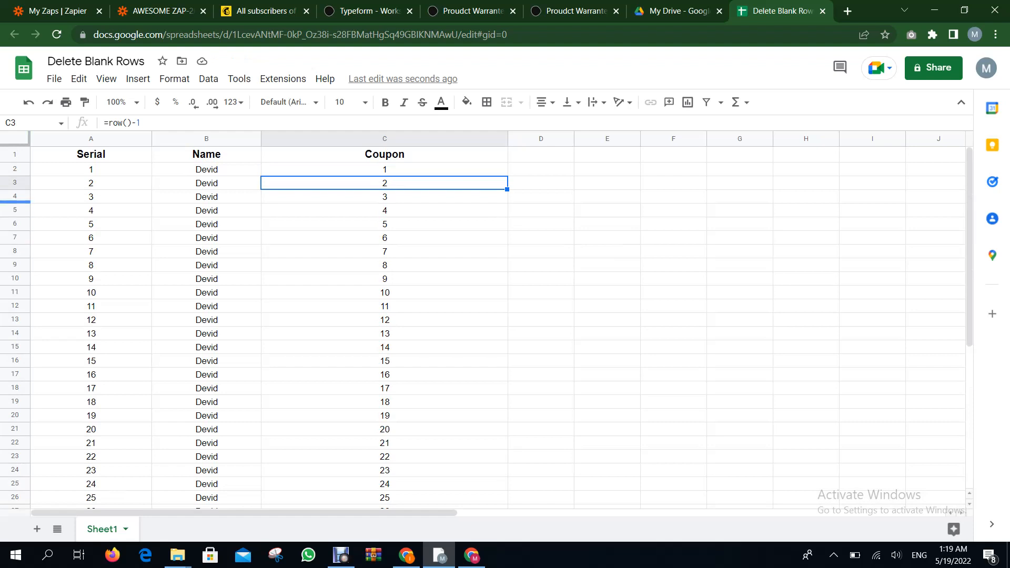
- Try clearing the contents of row 5 and undo the clearing
left_click(14, 209)
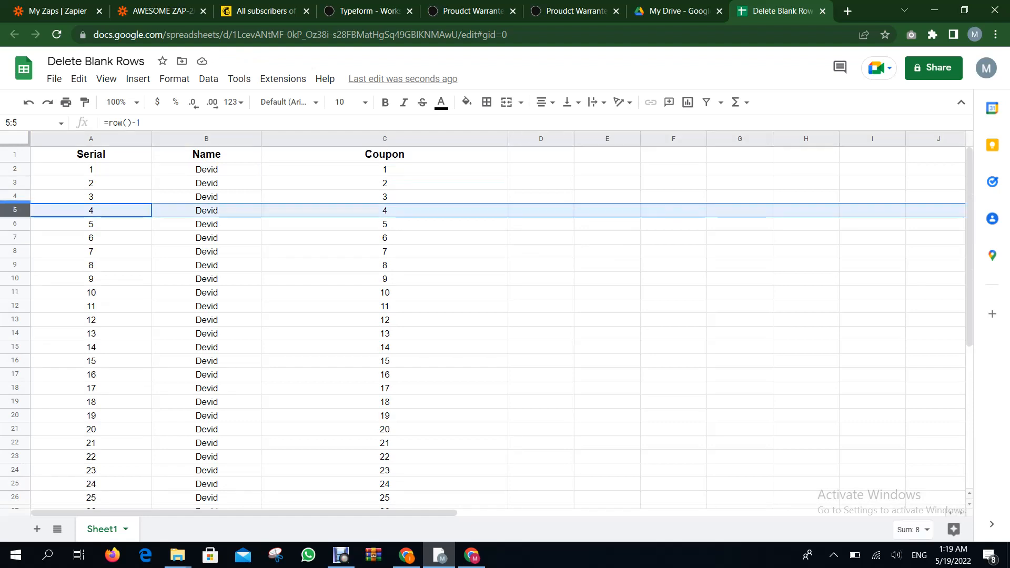
right_click(21, 213)
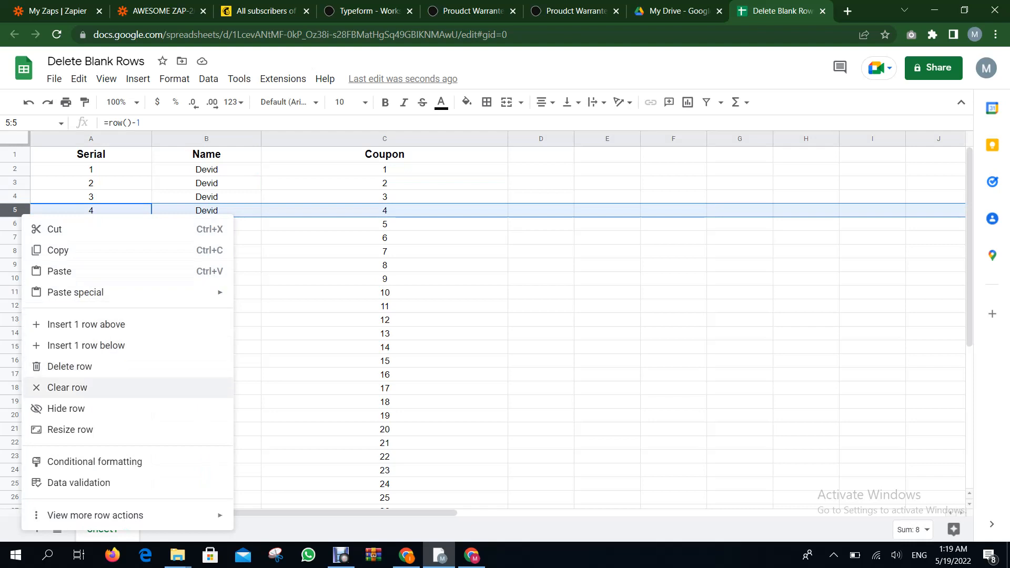
left_click(67, 387)
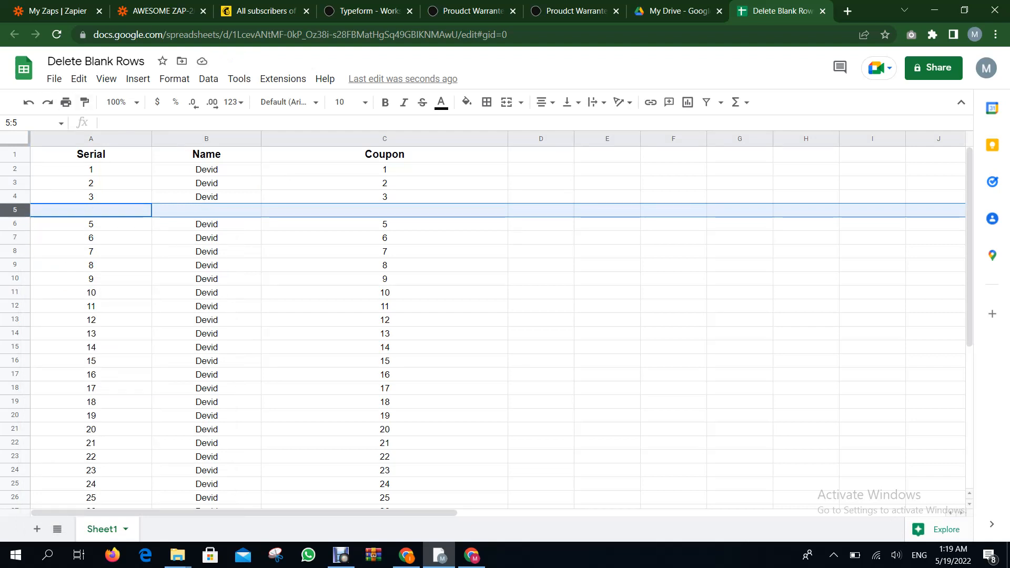
key("ctrl+z")
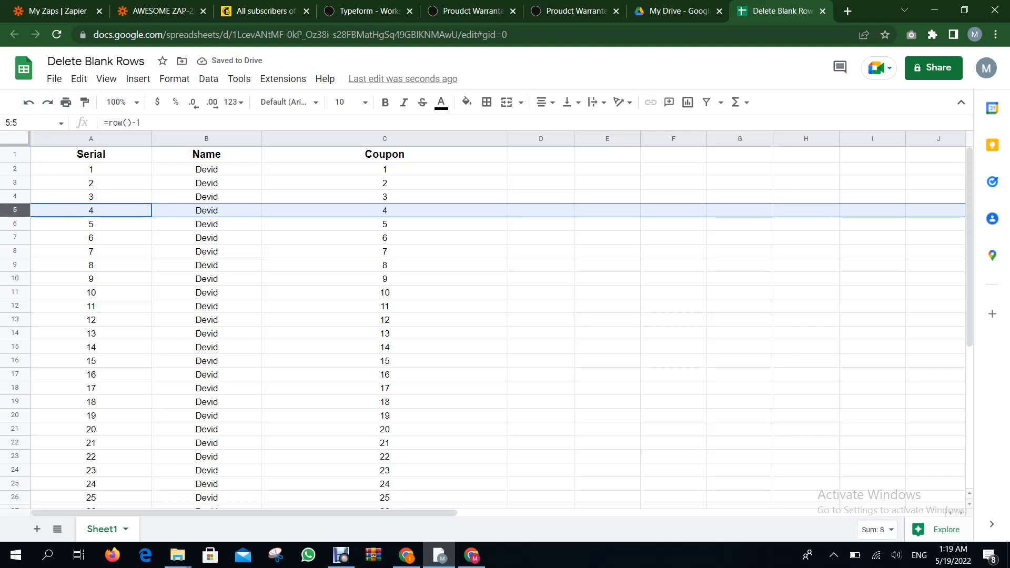
- Clear the contents of rows 6 and 11, keeping the empty rows in place
left_click(13, 223)
right_click(13, 224)
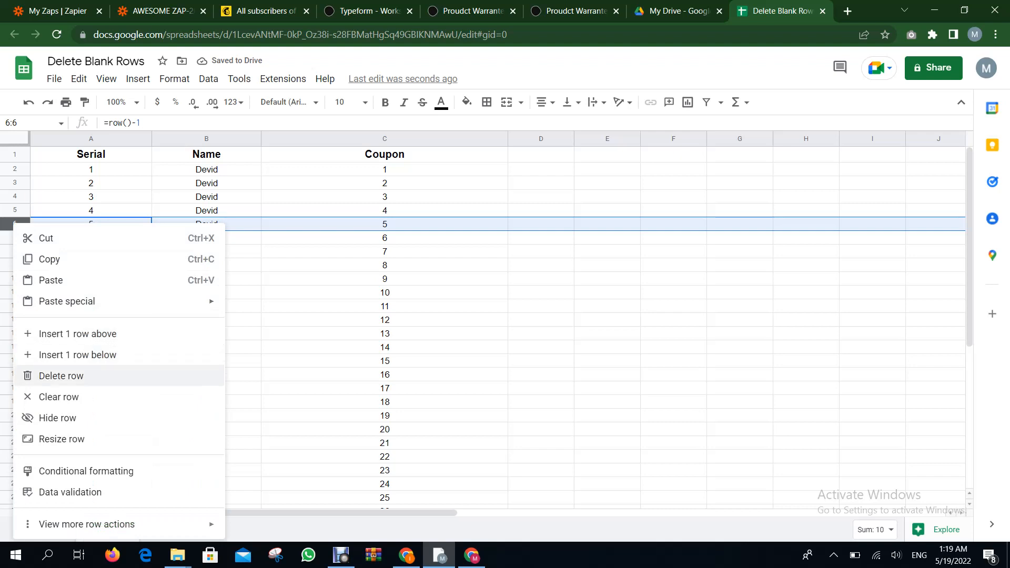
left_click(58, 396)
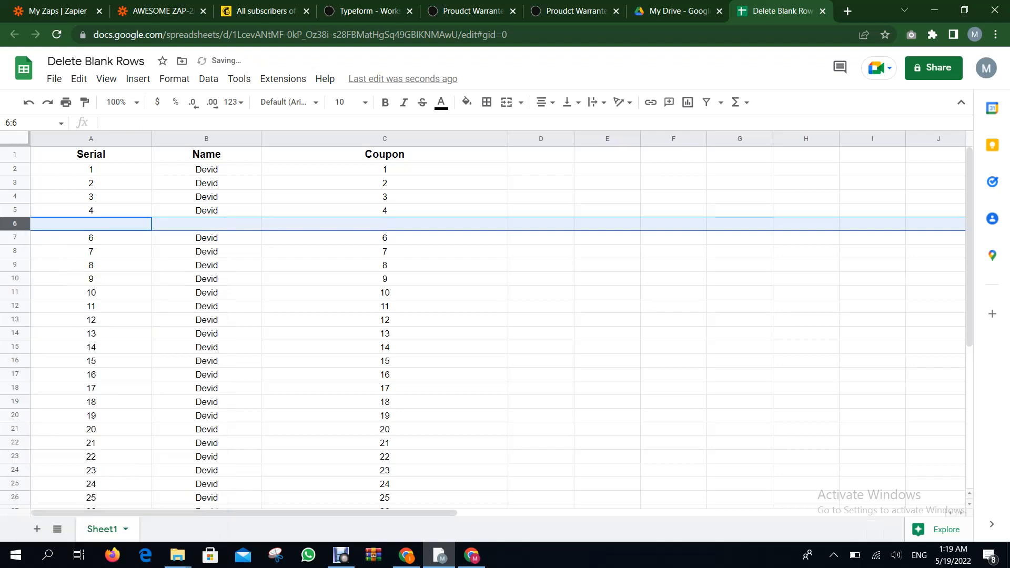
left_click(15, 292)
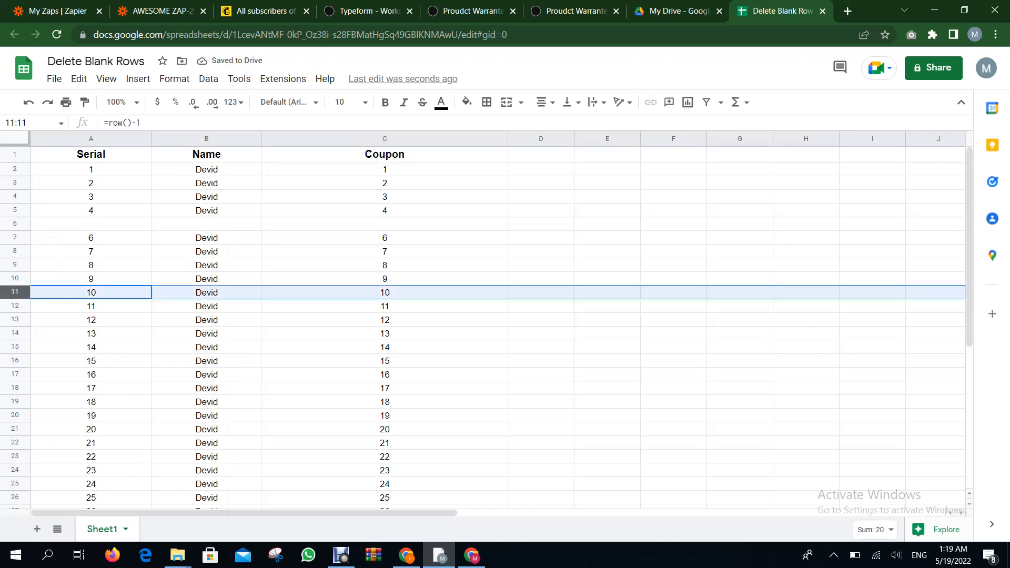
right_click(14, 292)
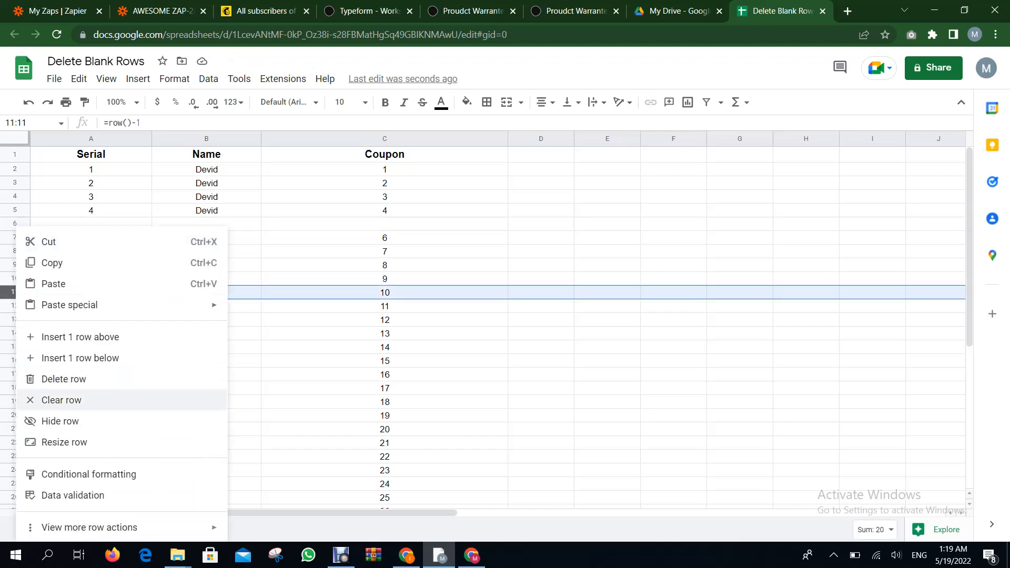
left_click(62, 400)
- Clear the contents of row 21 without deleting the row itself
scroll(474, 326, "down", 2)
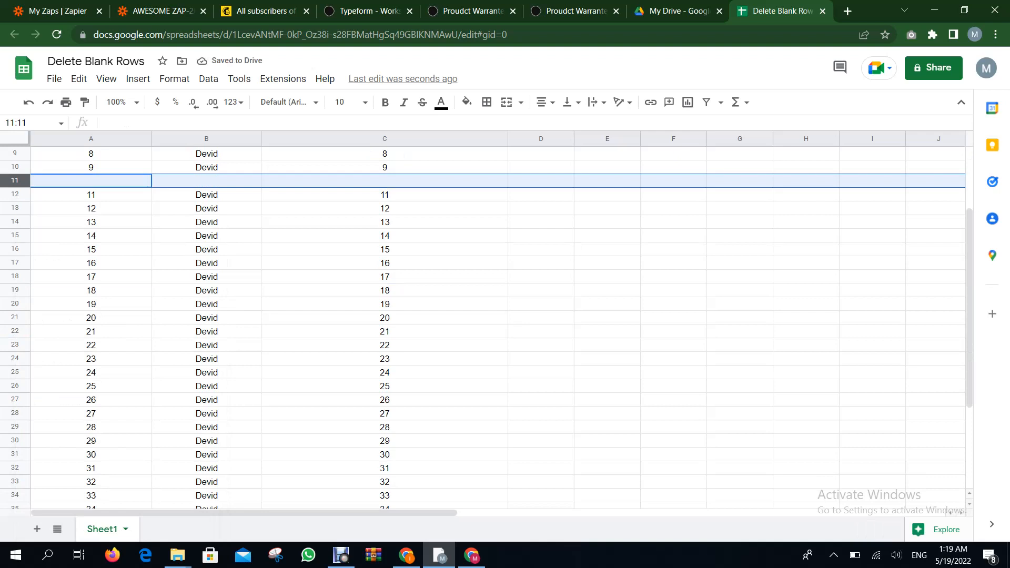
left_click(90, 317)
left_click(20, 317)
right_click(20, 317)
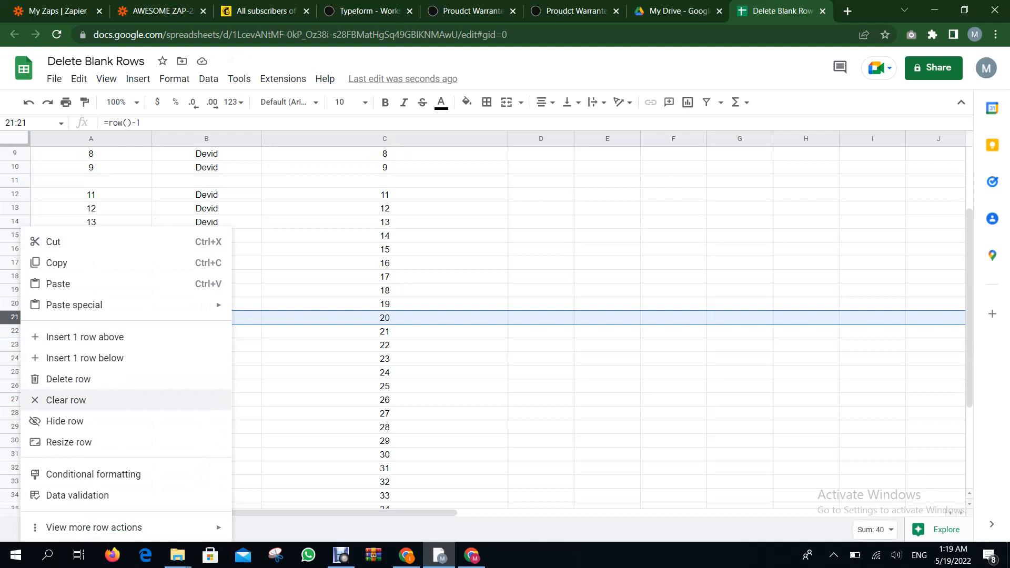
left_click(66, 400)
- Clear the contents of rows 30 and 40 to leave them as blank rows
scroll(65, 399, "down", 3)
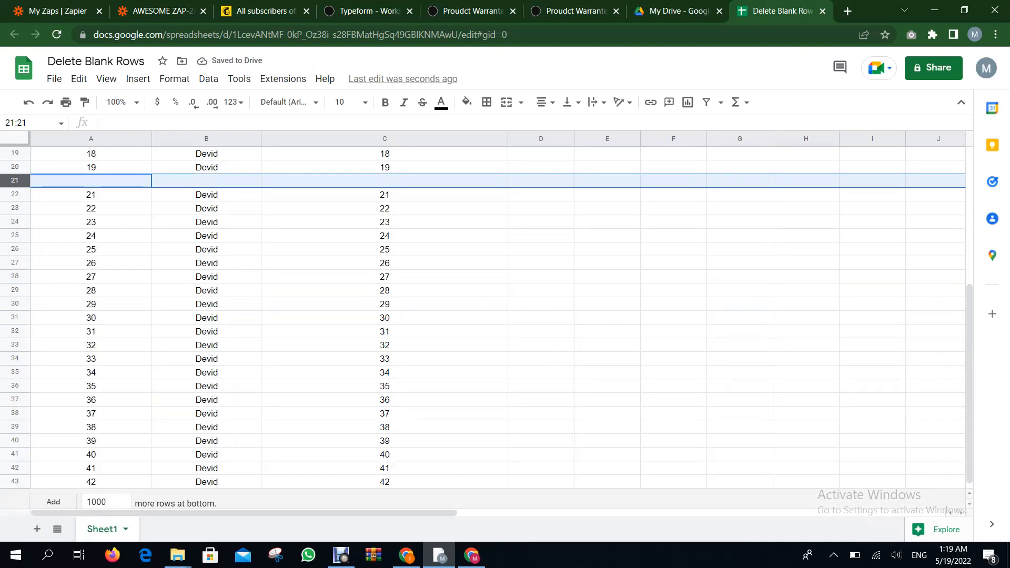
left_click(15, 304)
right_click(14, 303)
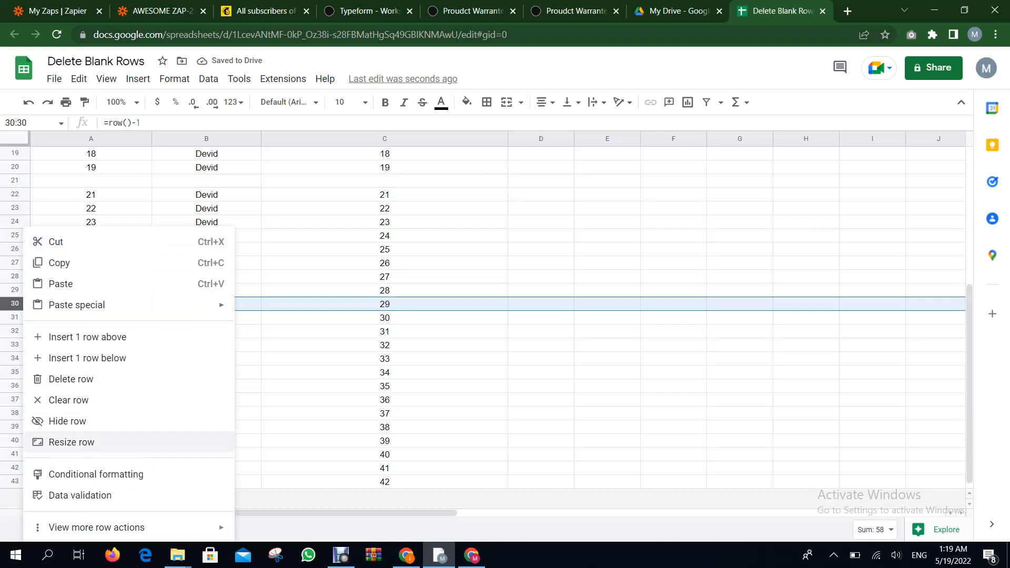
left_click(68, 400)
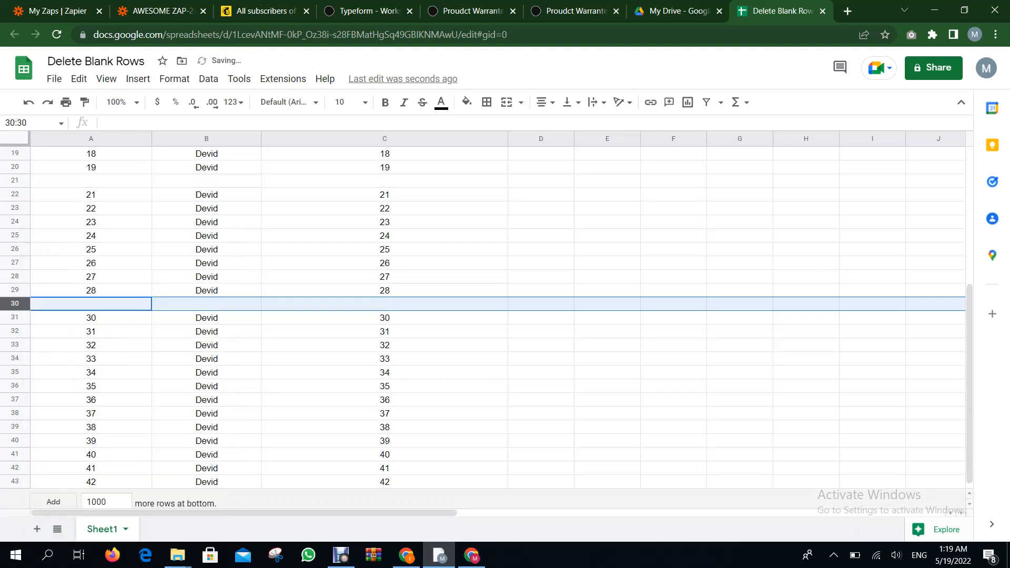
left_click(14, 440)
right_click(15, 441)
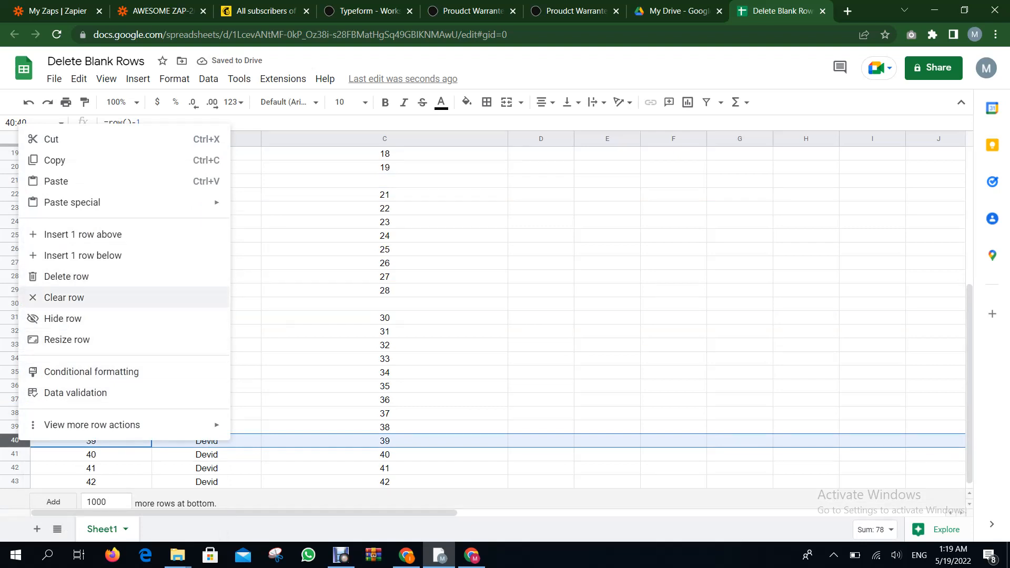
left_click(63, 298)
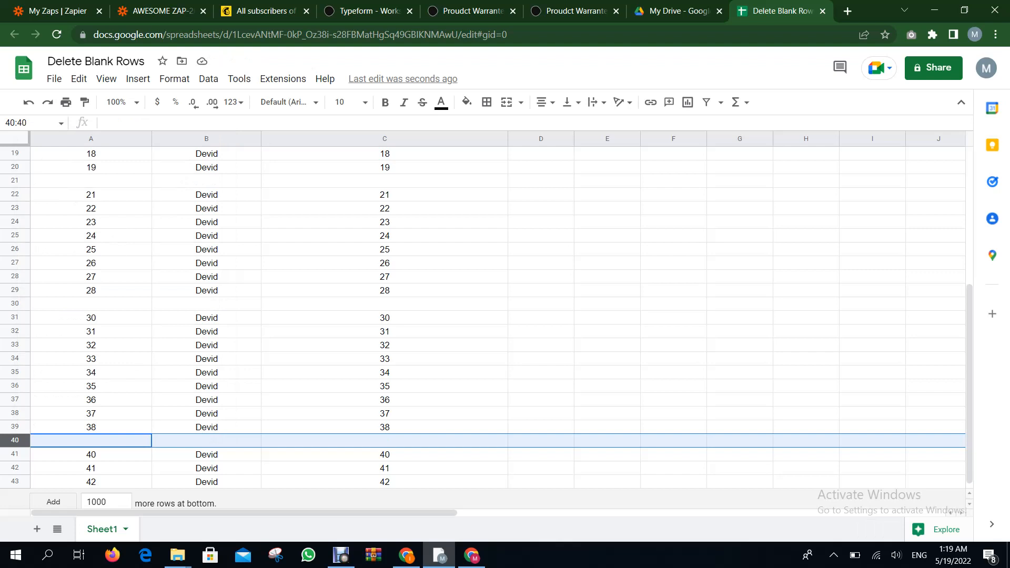
mouse_move(969, 383)
left_mouse_down()
mouse_move(969, 246)
mouse_move(969, 387)
left_mouse_up()
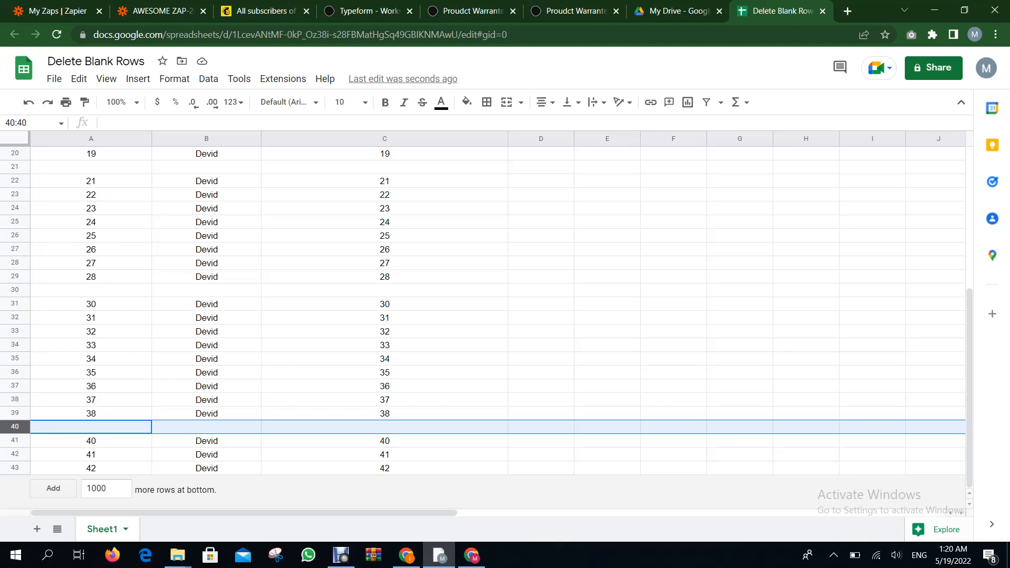
left_click(15, 289)
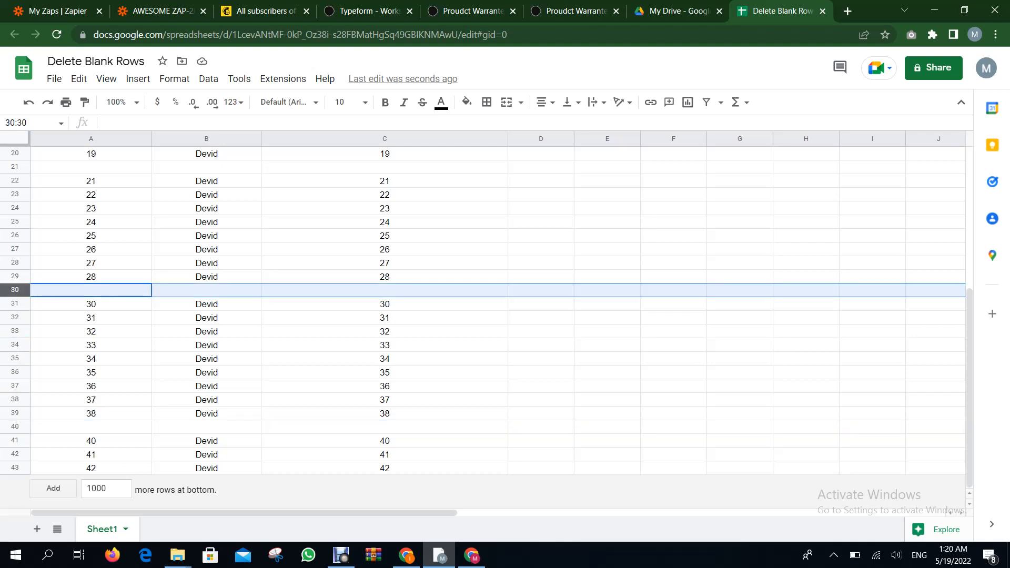
right_click(15, 289)
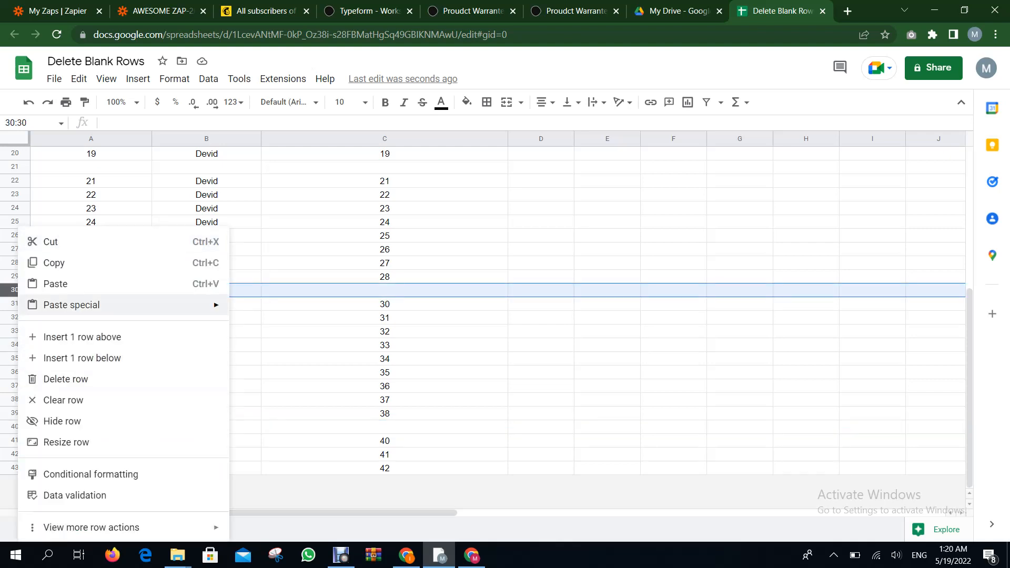
key("Escape")
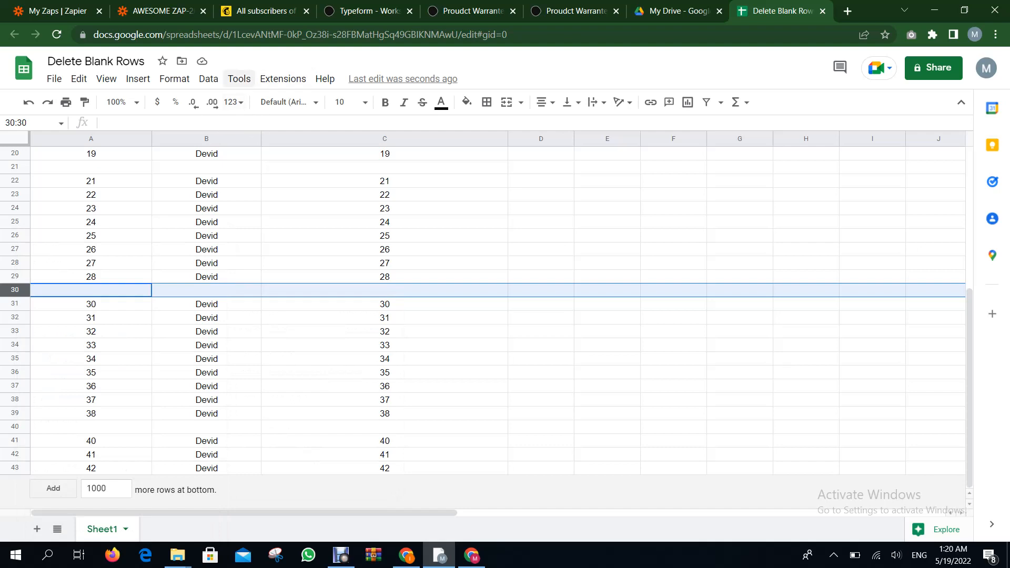
- Open the spreadsheet's Apps Script editor
left_click(283, 78)
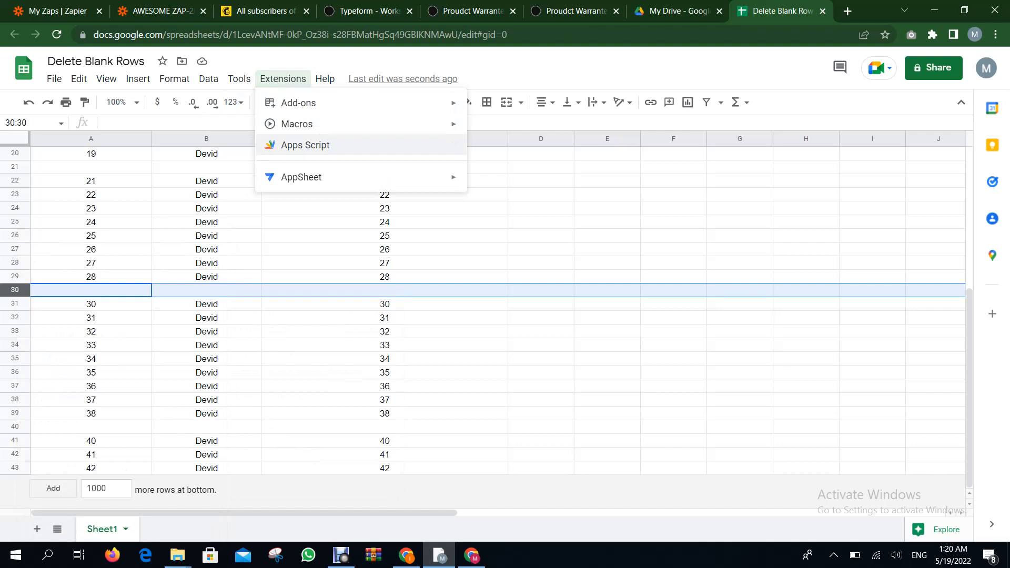
left_click(305, 145)
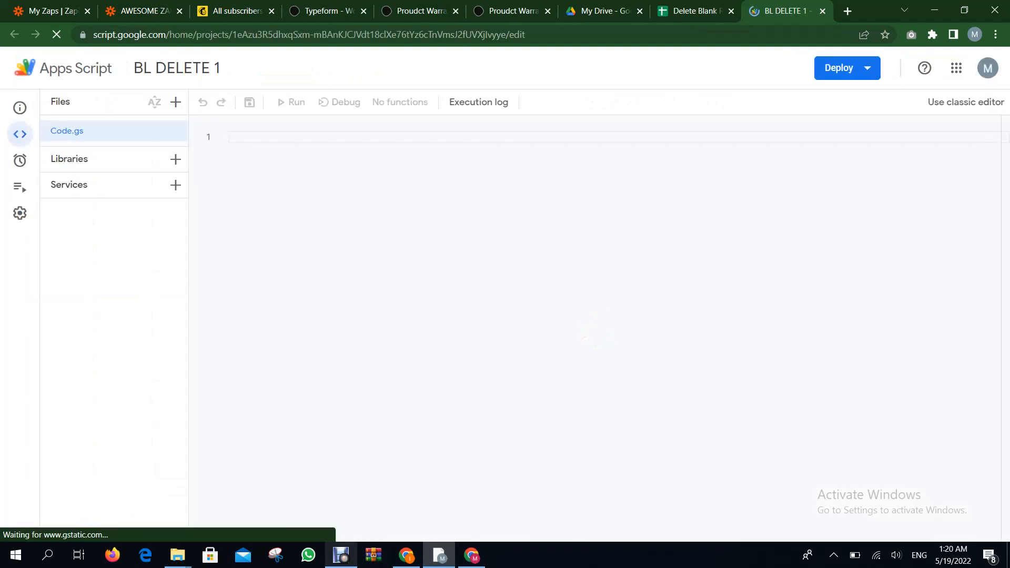
left_click(341, 555)
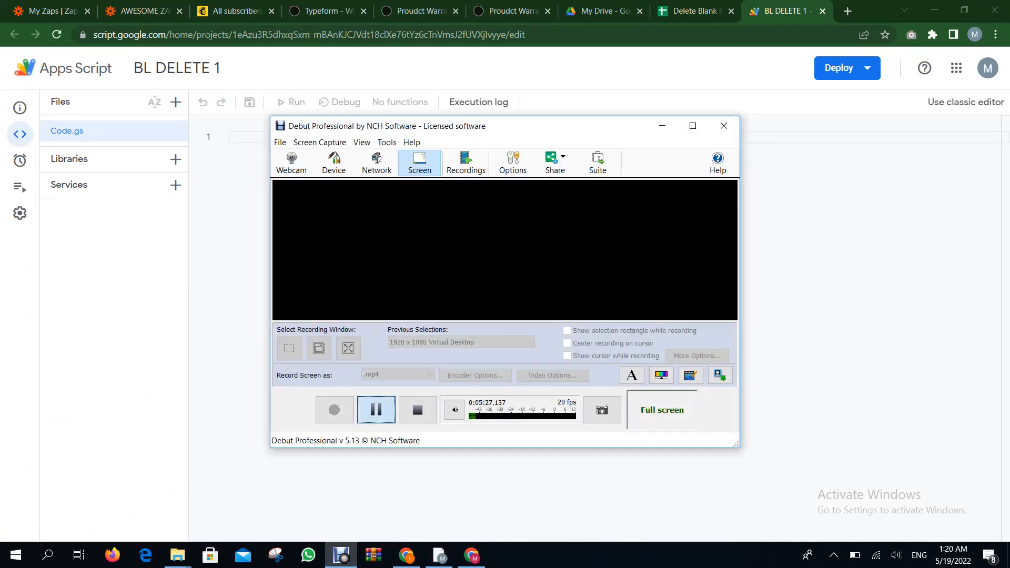
left_click(374, 419)
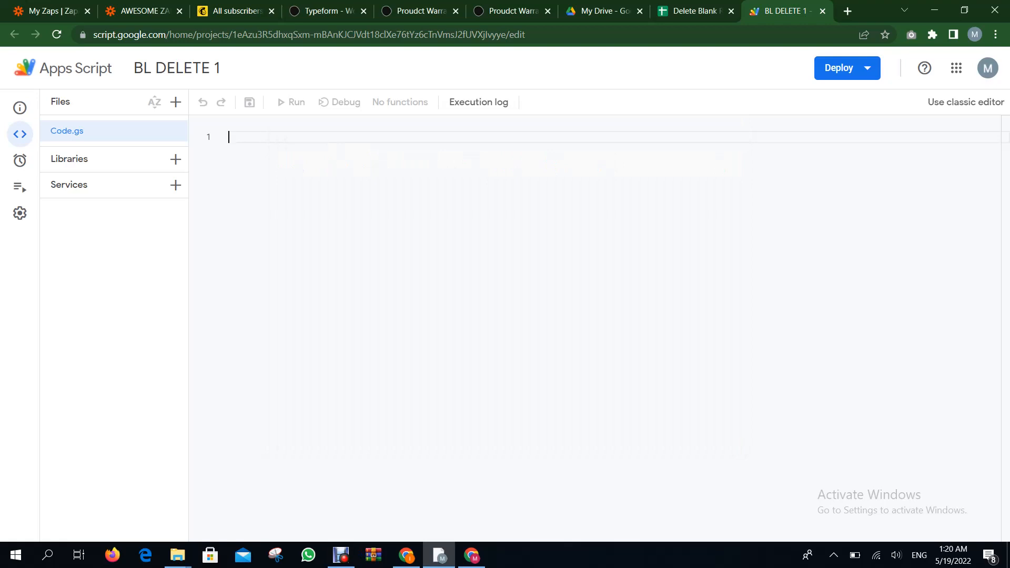
- Switch to the Google Drive window, open the REMOVE BLANK / EMPTY ROWS document and copy its entire script
mouse_move(406, 555)
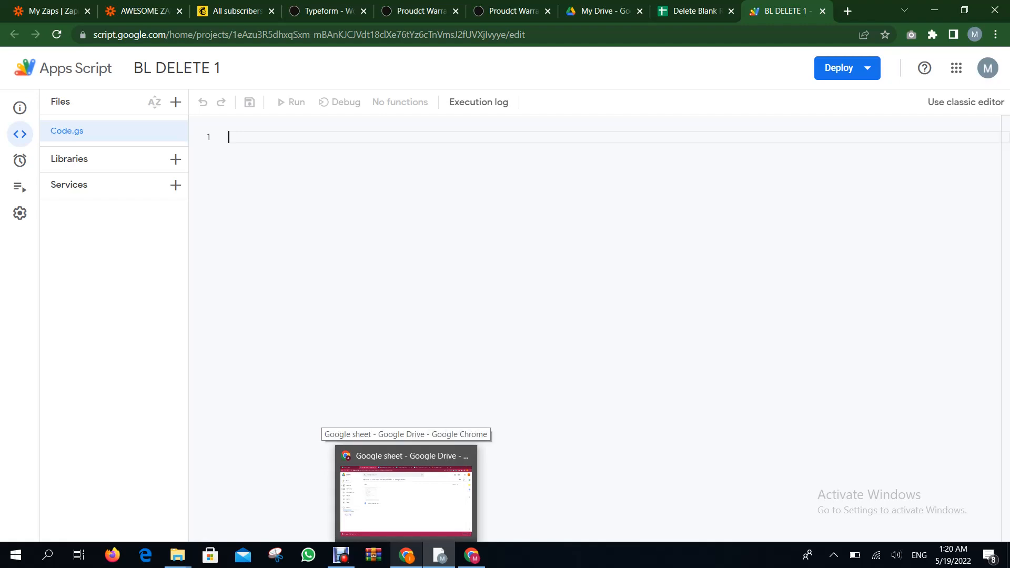
left_click(405, 492)
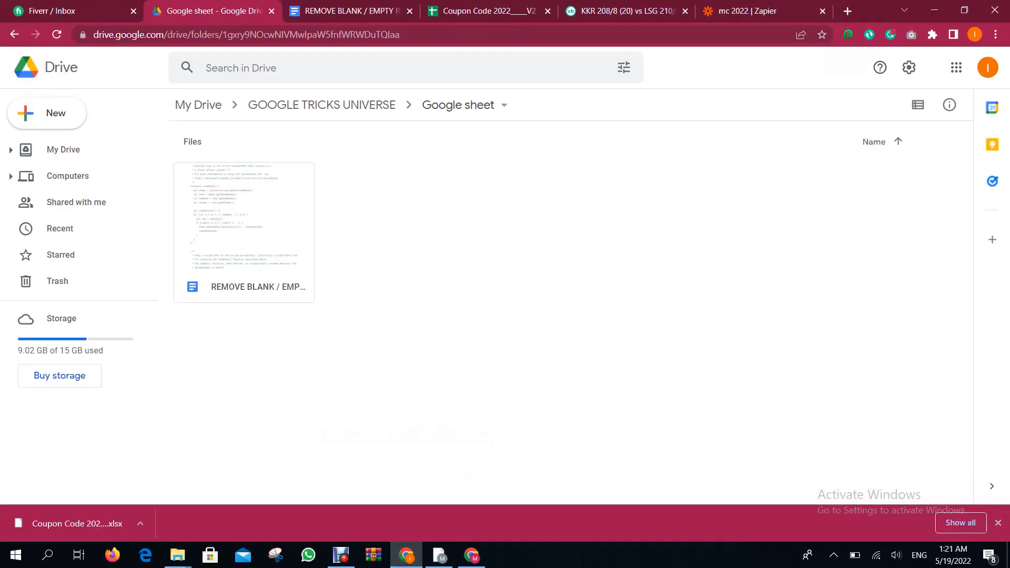
double_click(244, 231)
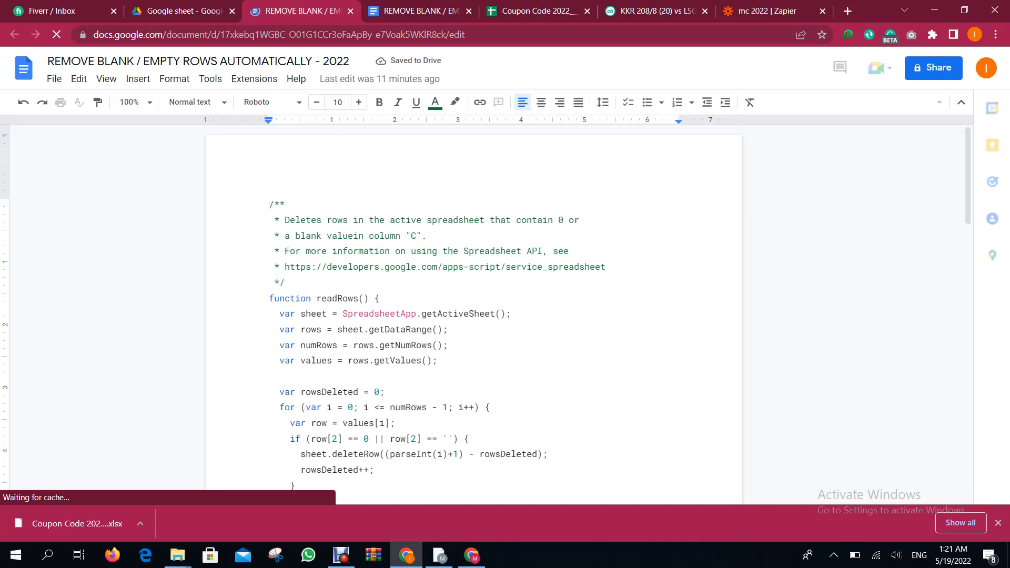
key("ctrl+a")
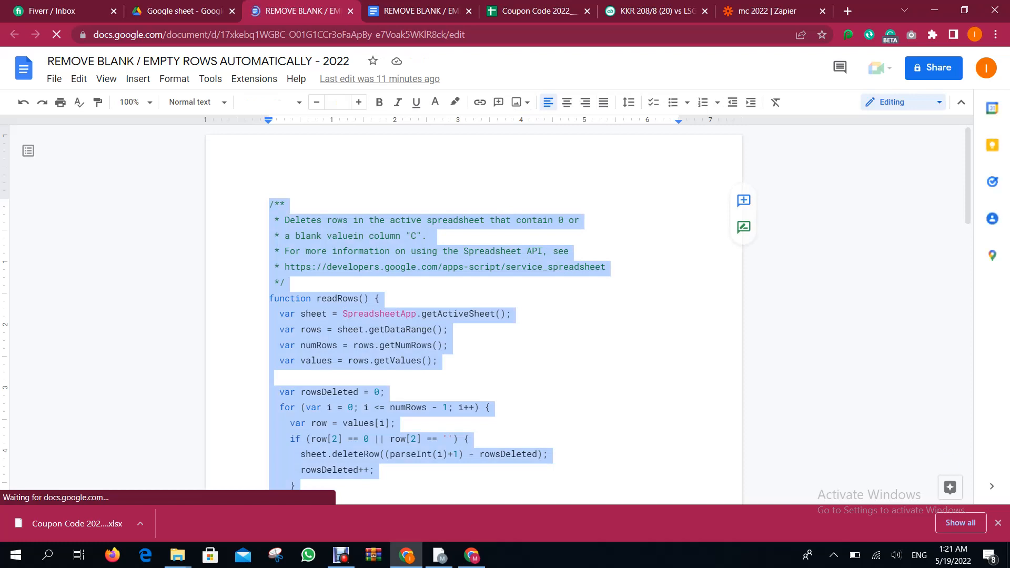
scroll(473, 316, "down", 15)
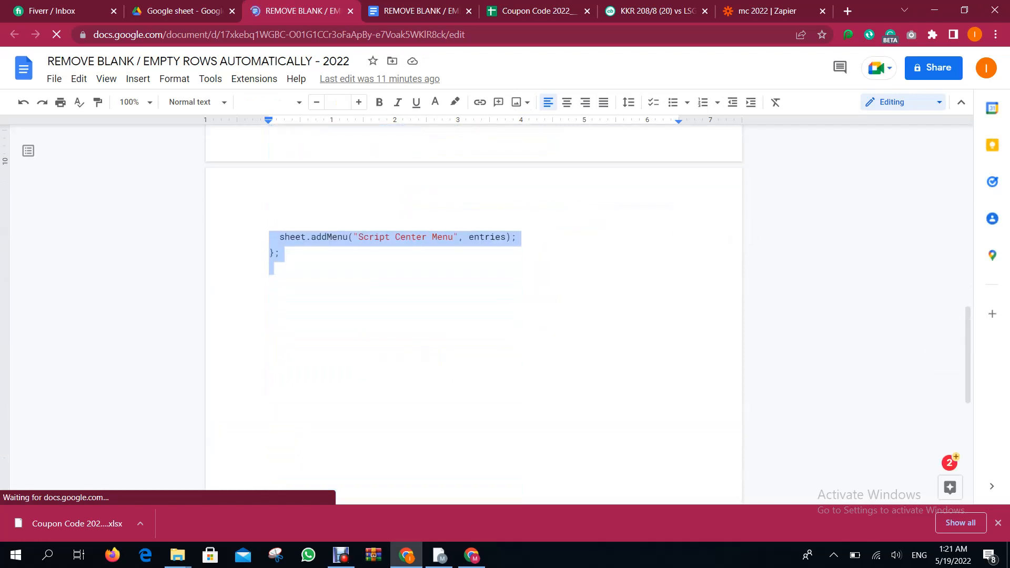
- Return to the Apps Script project, paste the copied script into the empty Code.gs file and save it
left_click(439, 555)
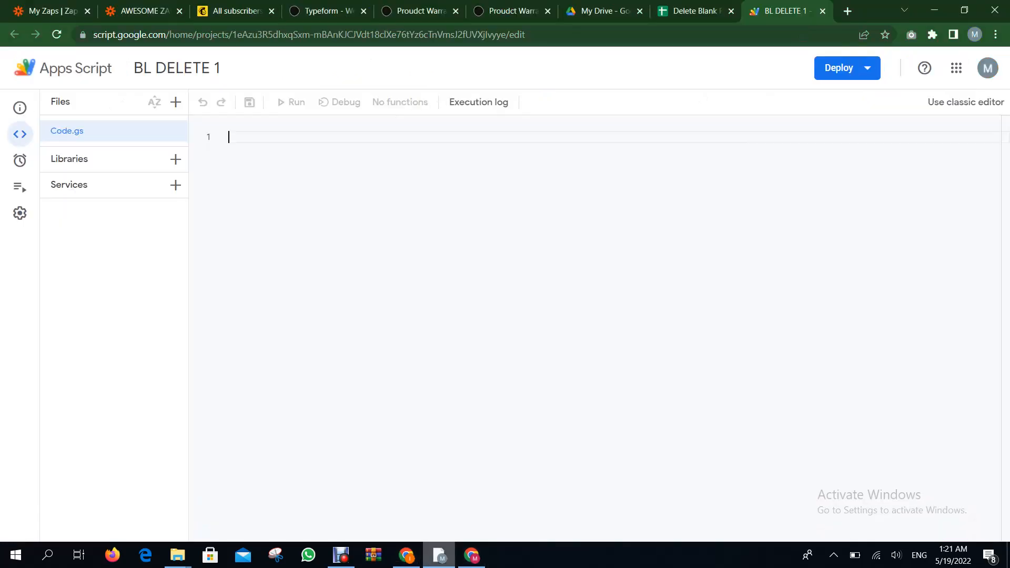
key("ctrl+v")
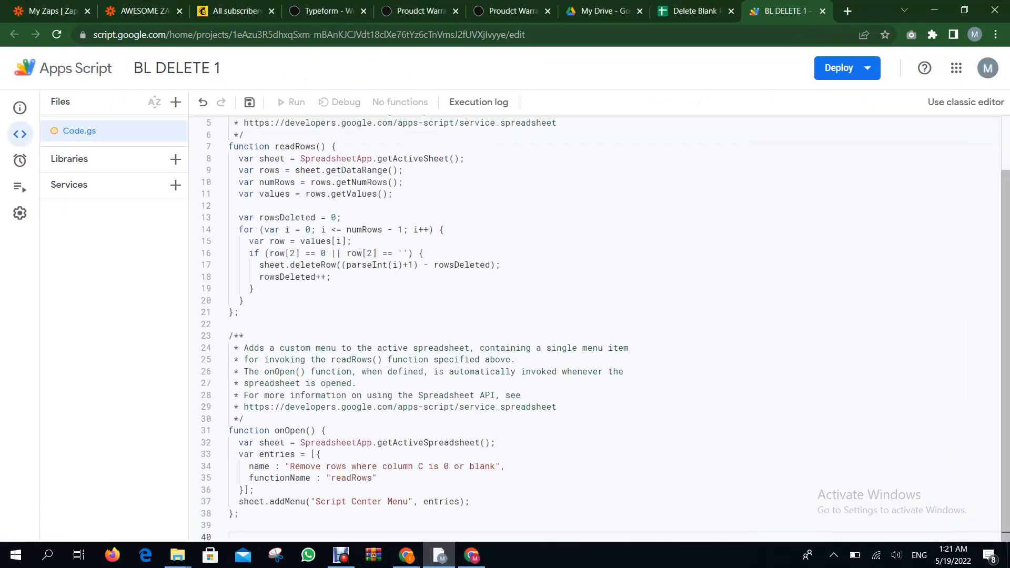
key("ctrl+s")
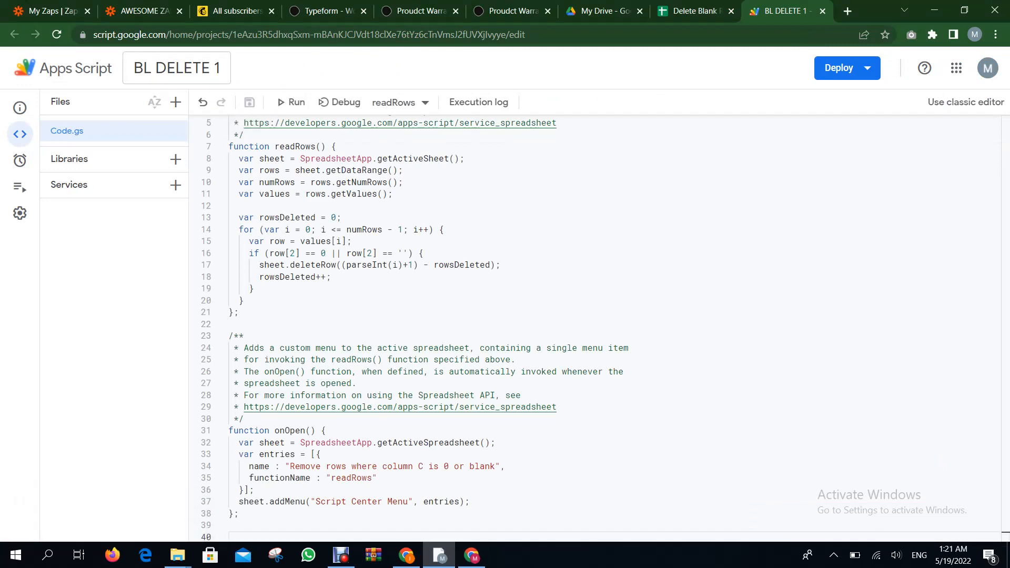
- Rename the Apps Script project as "Remove Blank / Empty Rows"
left_click(177, 68)
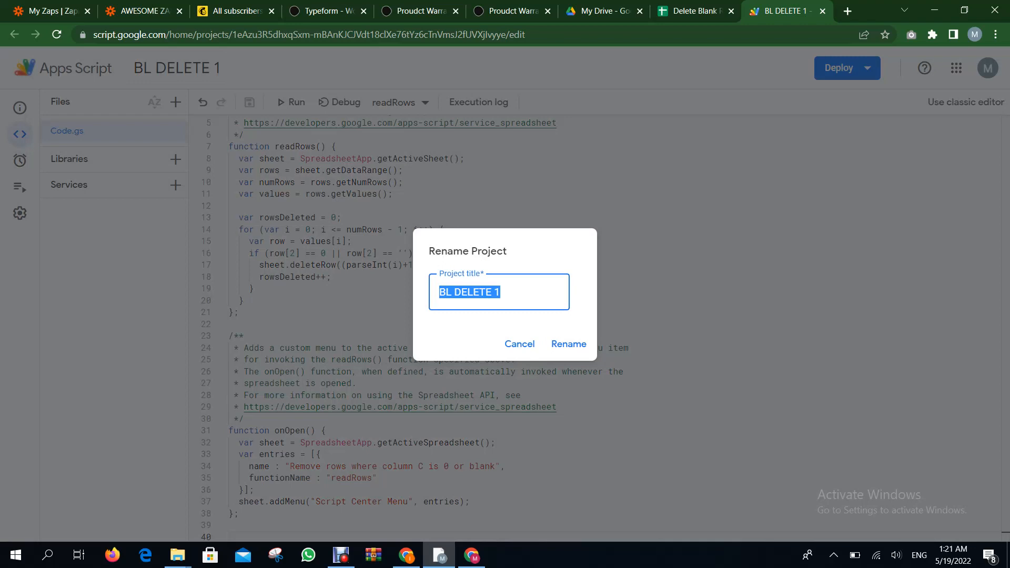
type("Remove Bl")
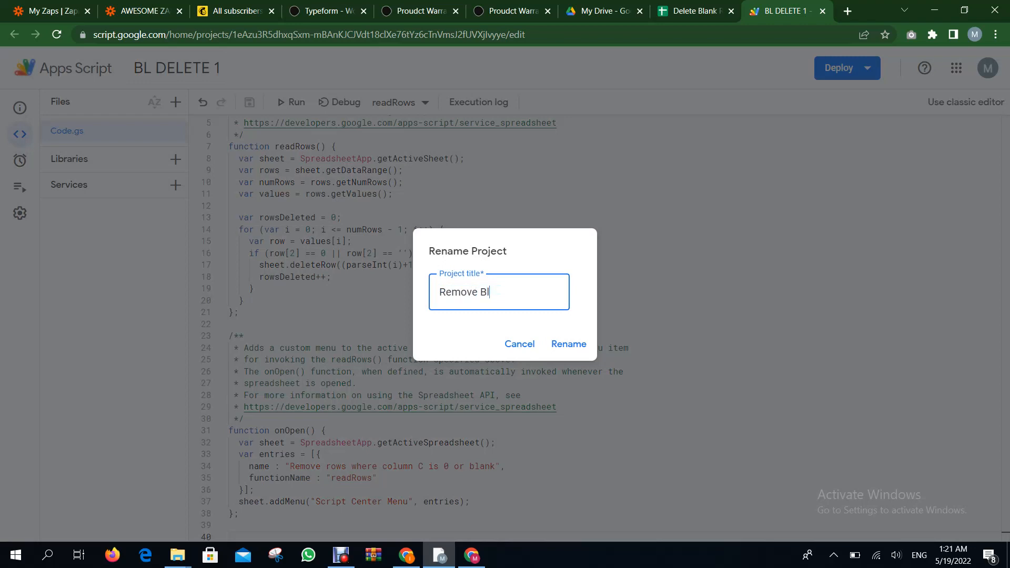
type("ank / Empty Rows")
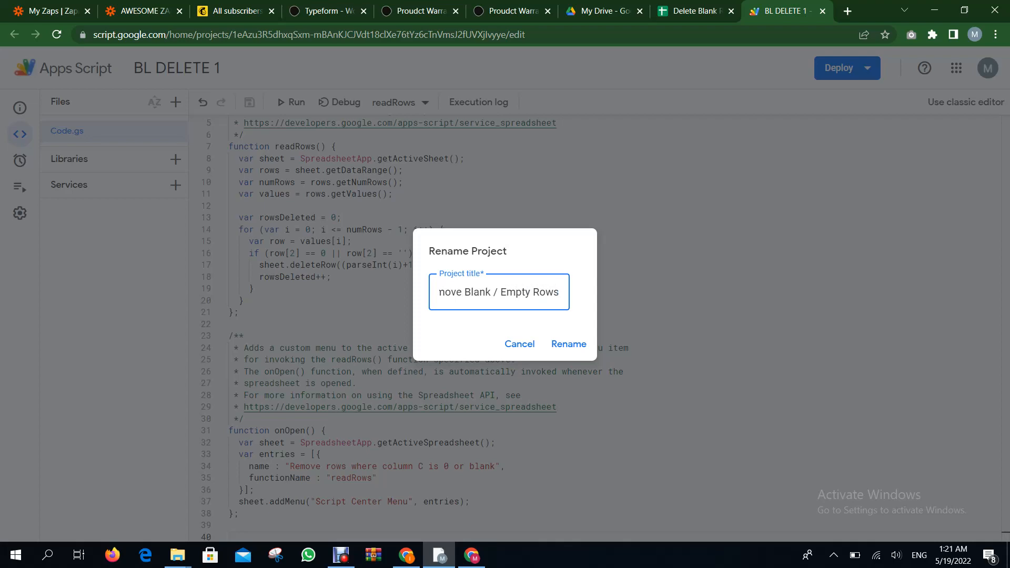
key("Return")
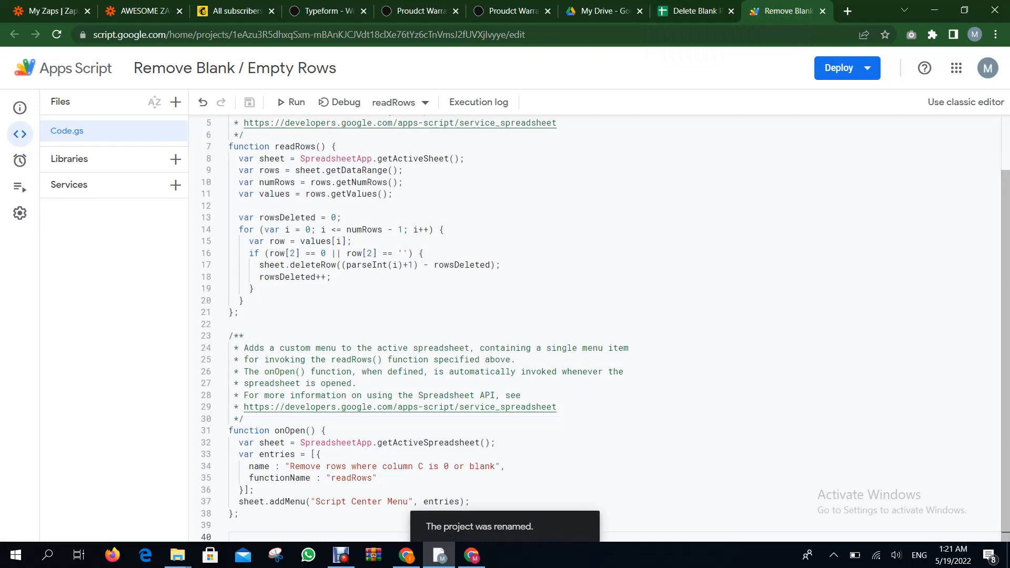
- Review the blank rows in the Delete Blank Rows sheet and run the readRows function from Apps Script
left_click(695, 11)
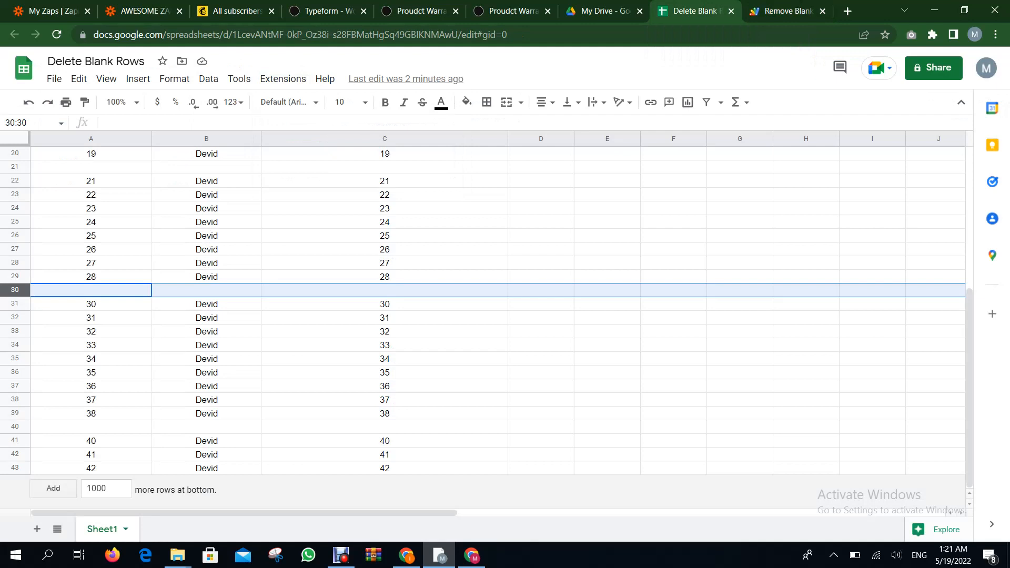
scroll(474, 315, "up", 5)
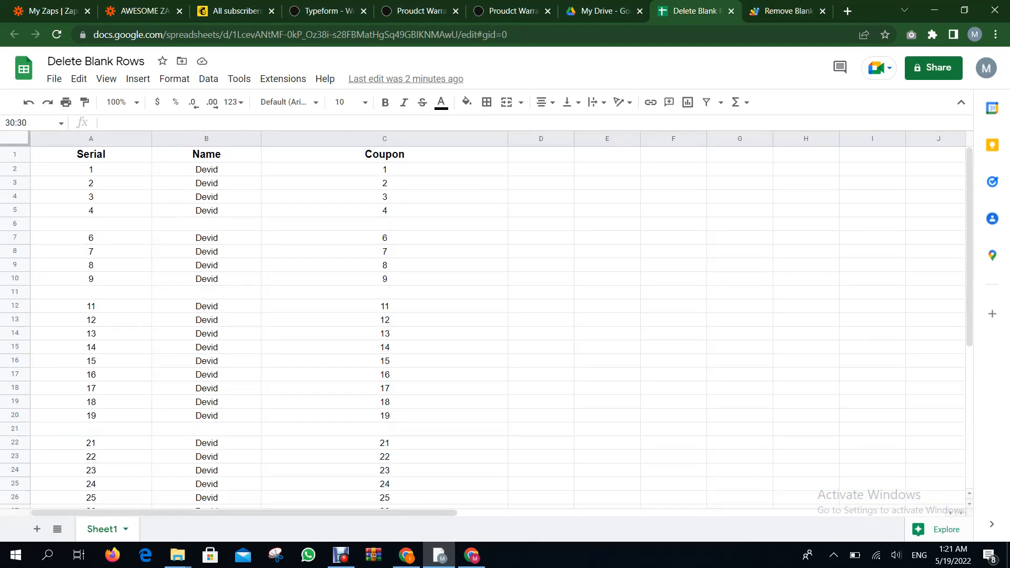
left_click(206, 223)
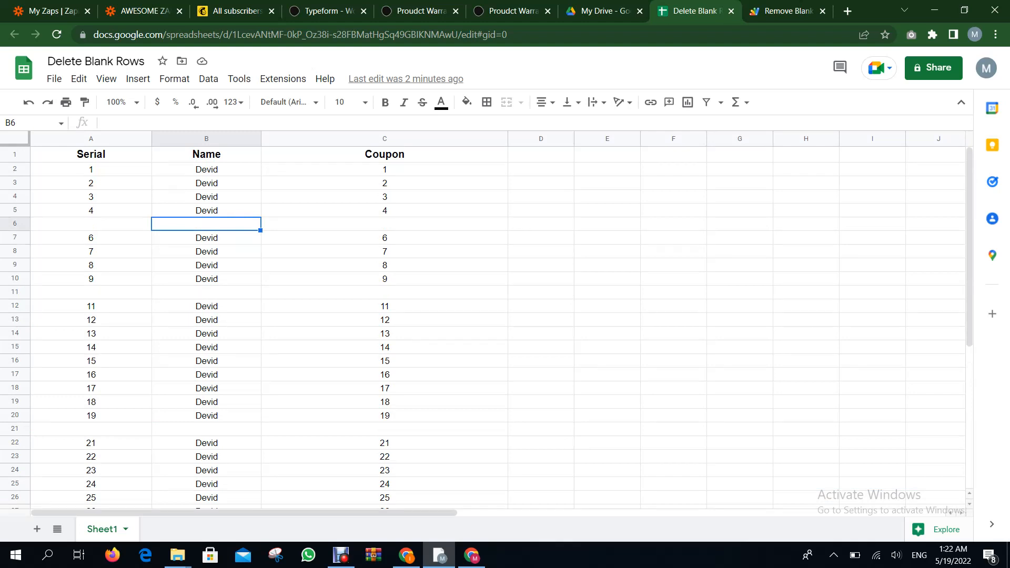
key("ctrl+Tab")
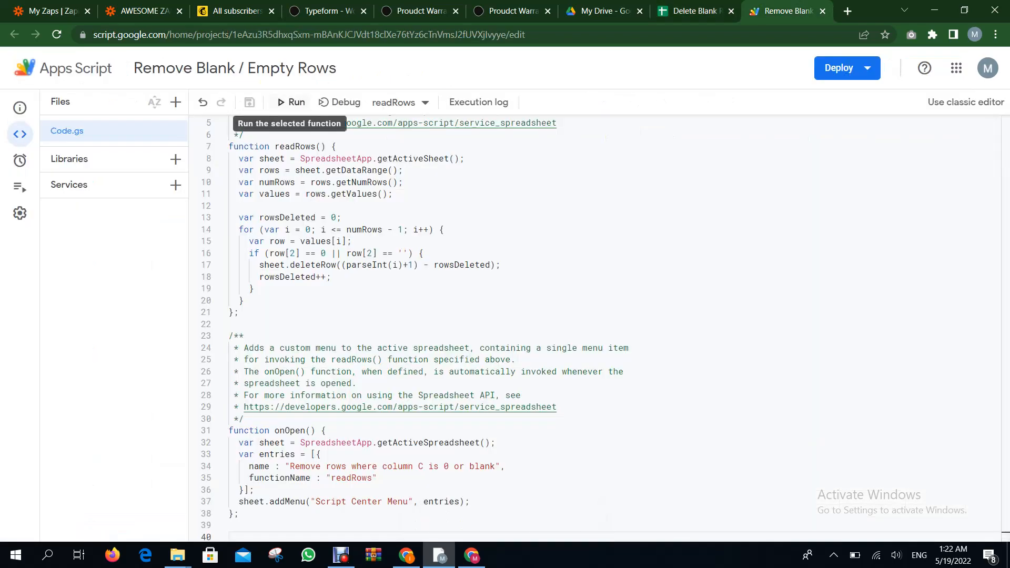
left_click(291, 102)
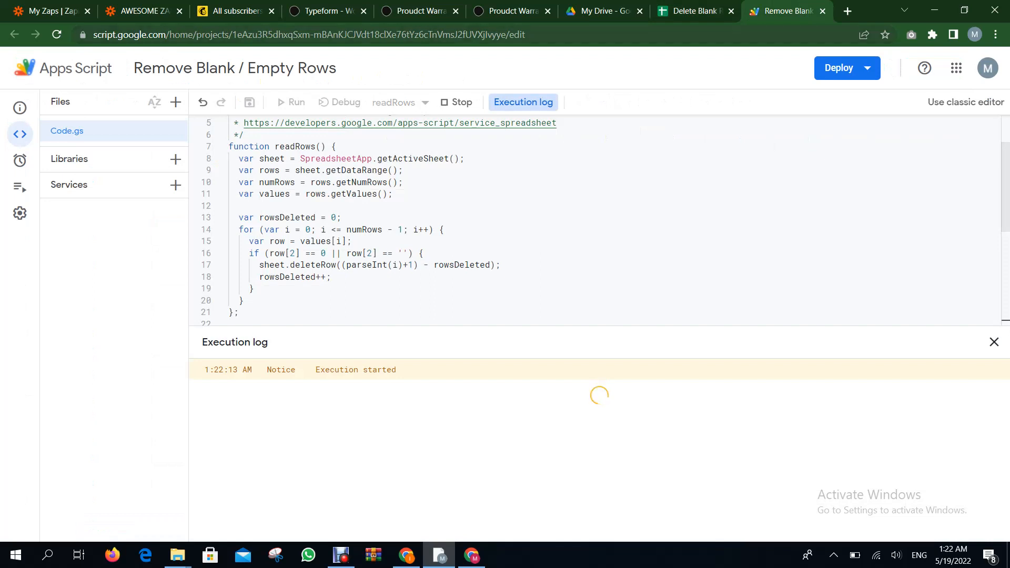
- Examine the whole Delete Blank Rows sheet for remaining blank rows and check the script's execution log
key("ctrl+shift+Tab")
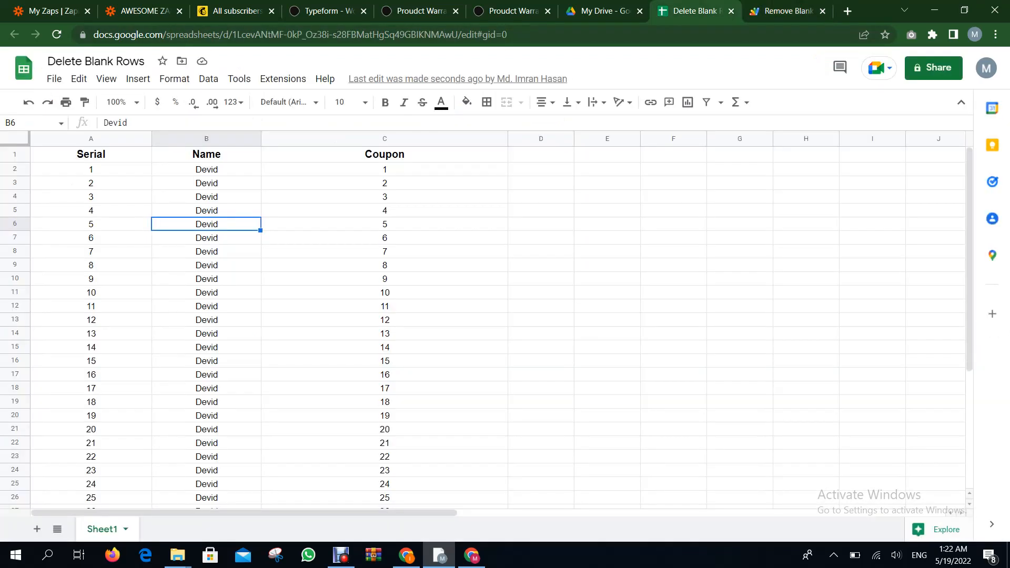
scroll(473, 315, "down", 5)
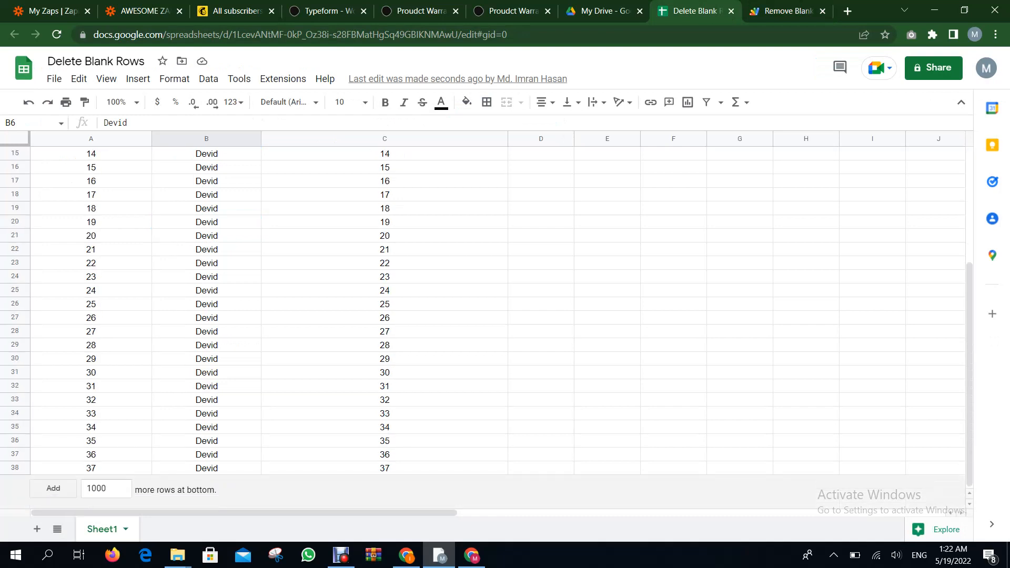
scroll(473, 316, "up", 5)
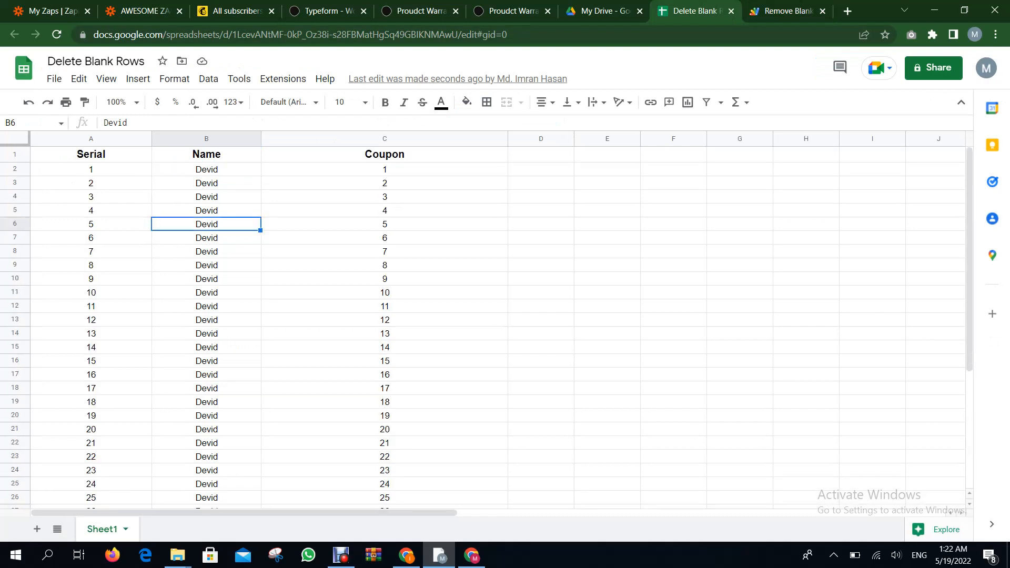
scroll(474, 315, "down", 4)
scroll(473, 316, "down", 1)
scroll(473, 315, "up", 5)
left_click(788, 11)
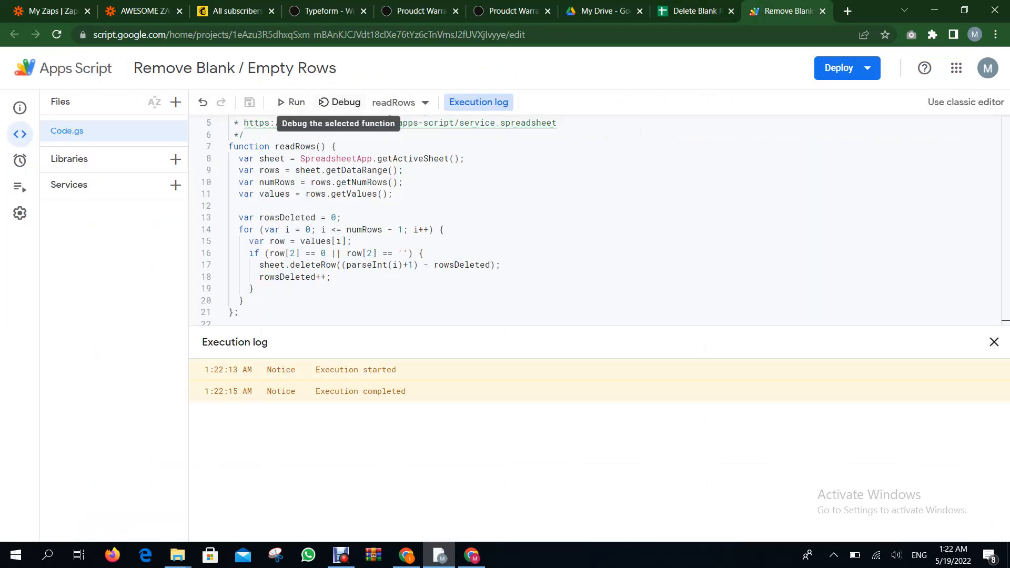
left_click(695, 11)
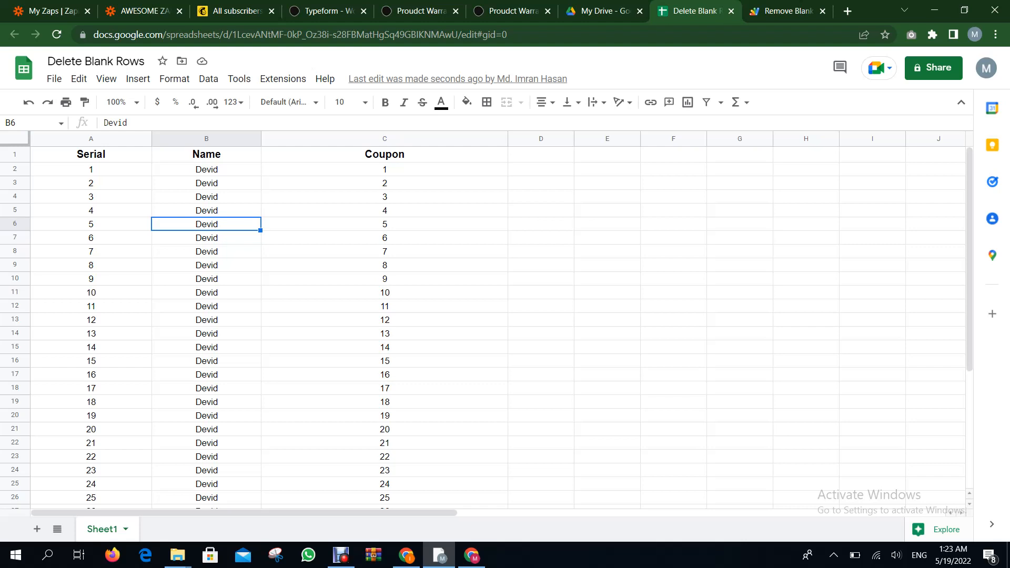
- Clear the contents of rows 11 and 21 to create new blank rows for another test
left_click(14, 292)
right_click(15, 292)
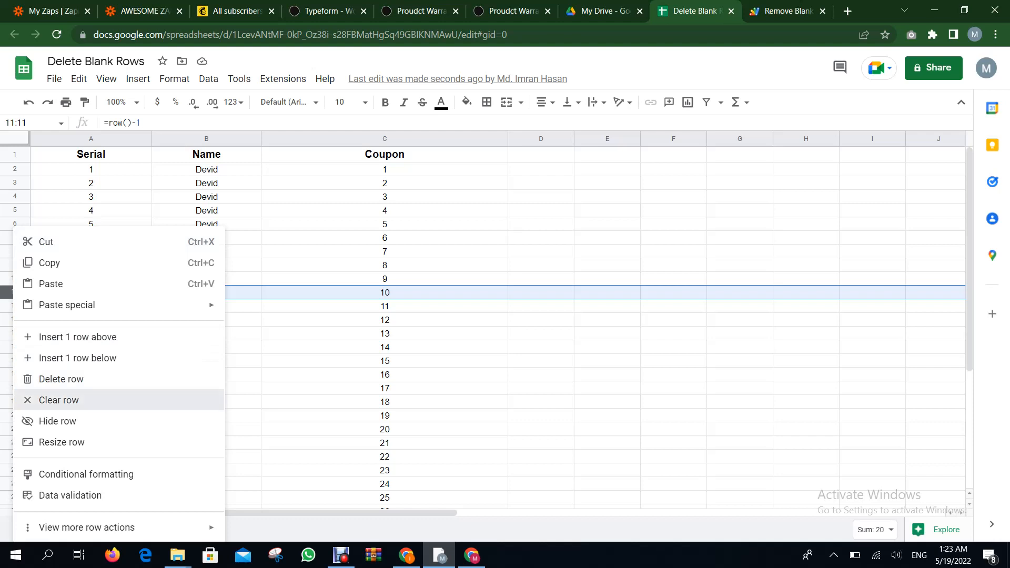
left_click(59, 399)
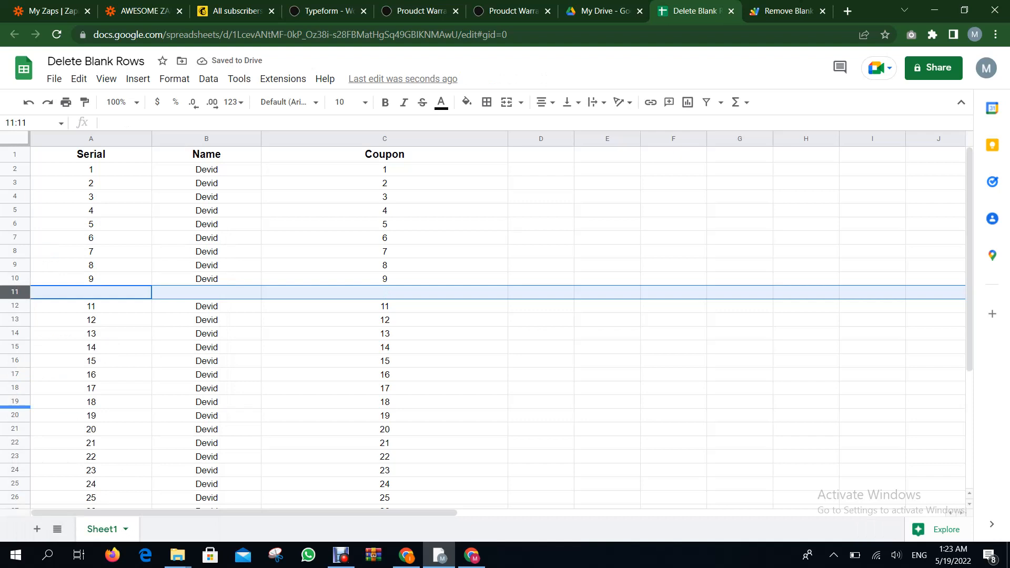
left_click(15, 429)
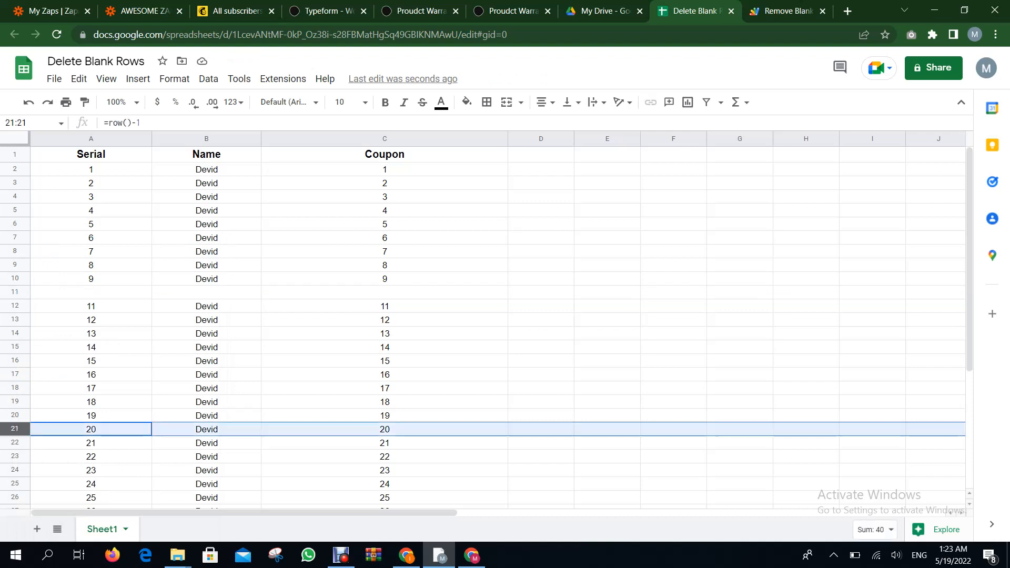
right_click(15, 429)
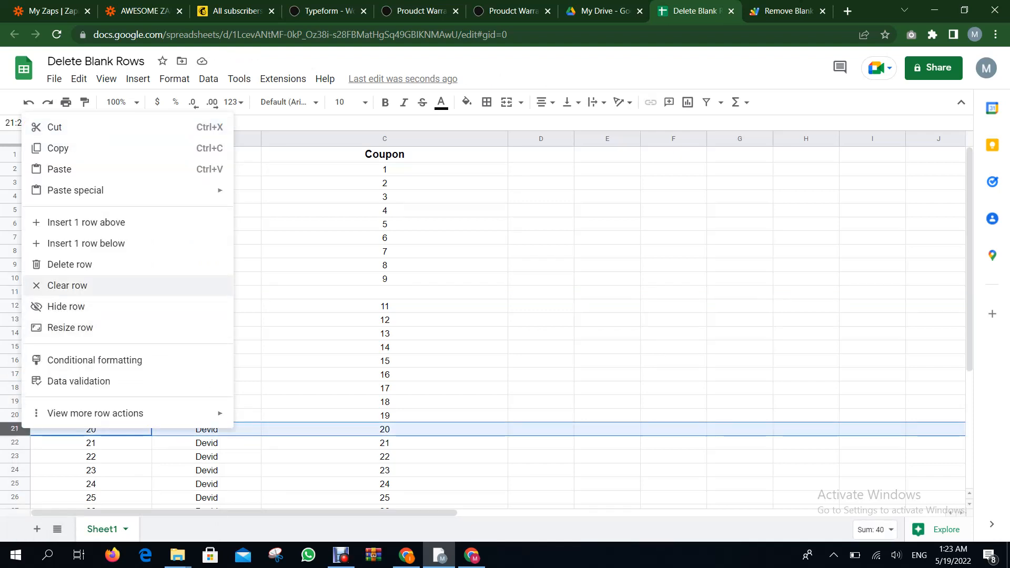
left_click(67, 285)
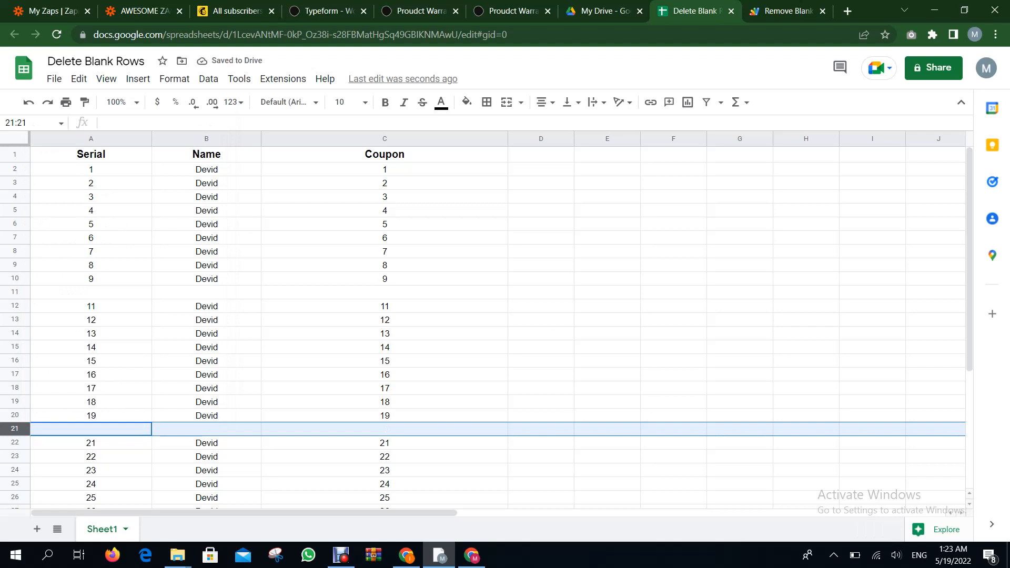
left_click(607, 154)
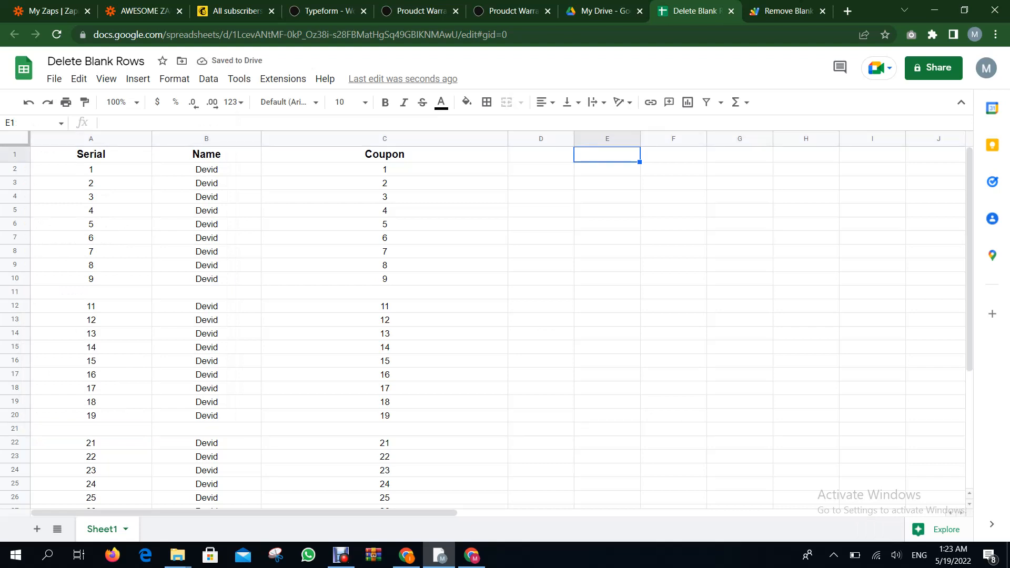
- Go back to the Remove Blank / Empty Rows script project and open its Triggers page
key("ctrl+Tab")
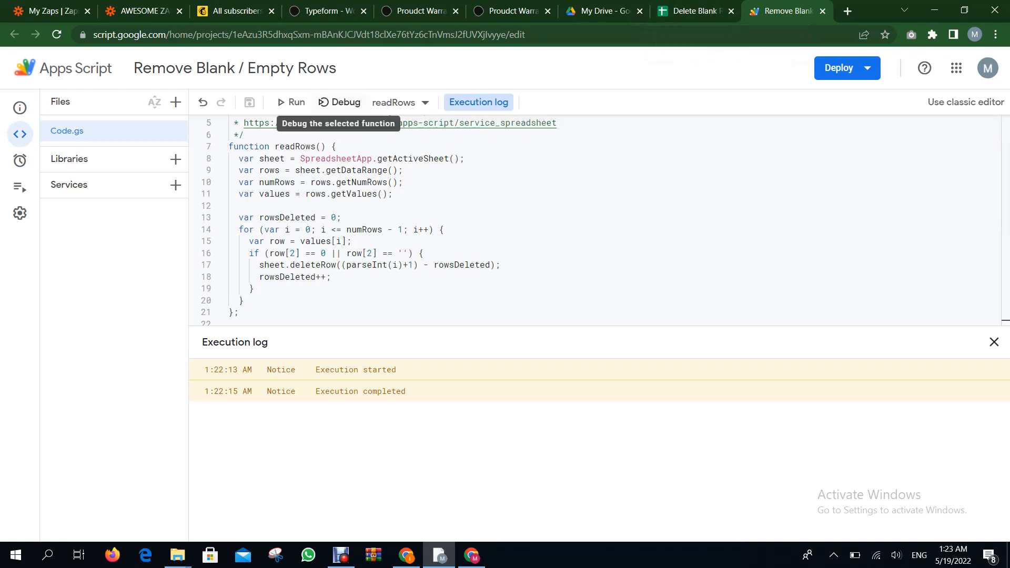
left_click(691, 10)
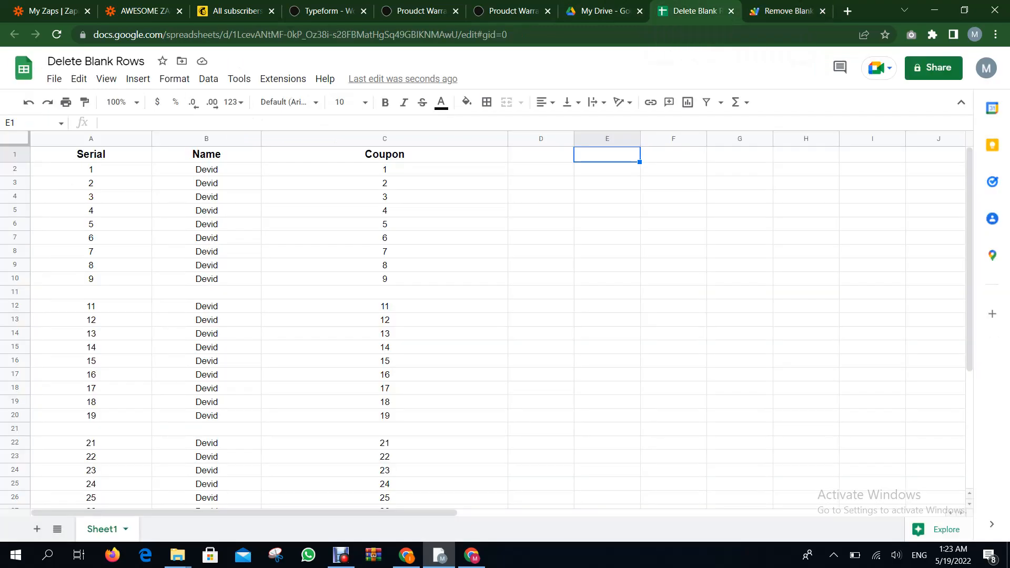
left_click(787, 10)
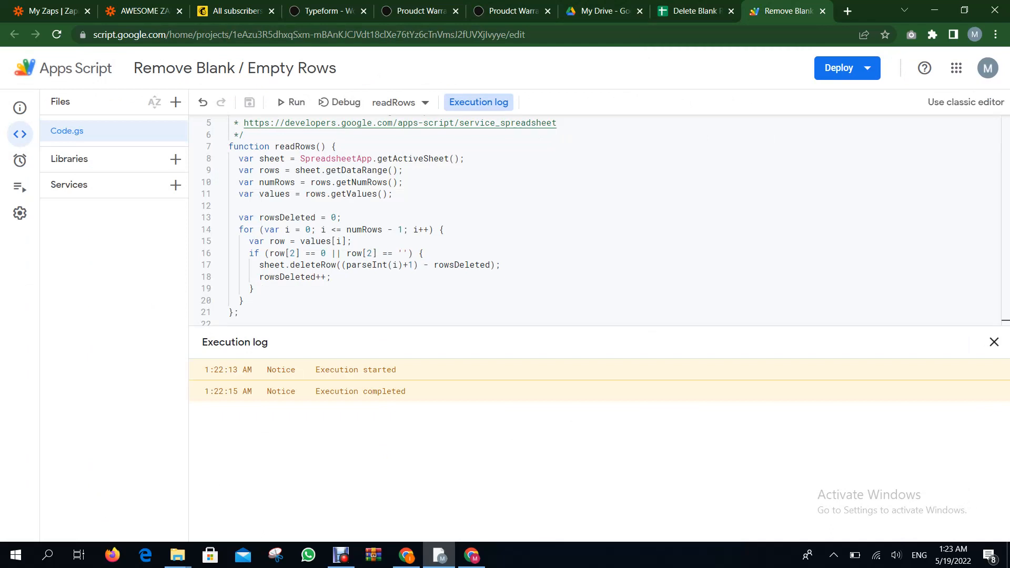
mouse_move(19, 160)
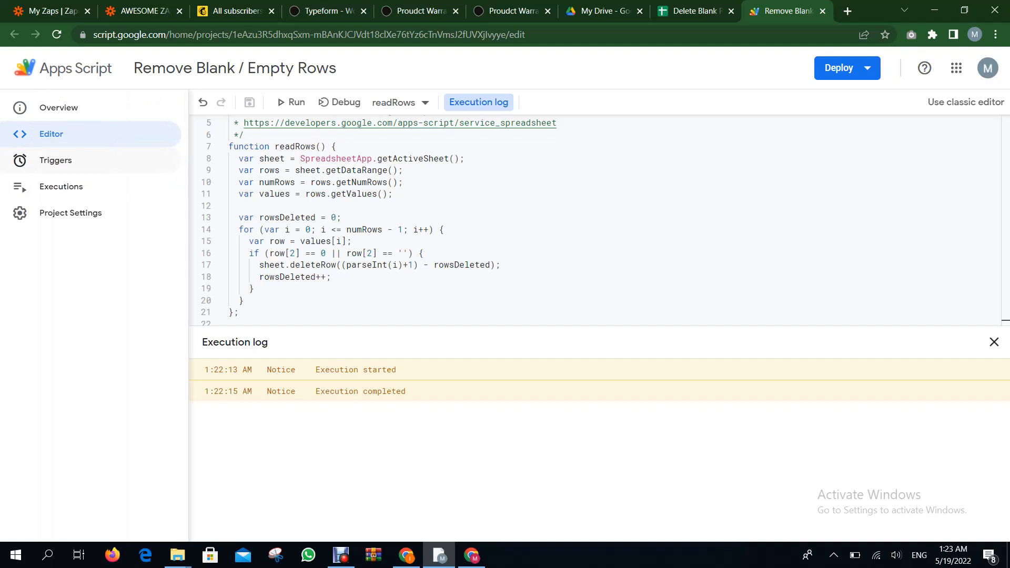
left_click(19, 160)
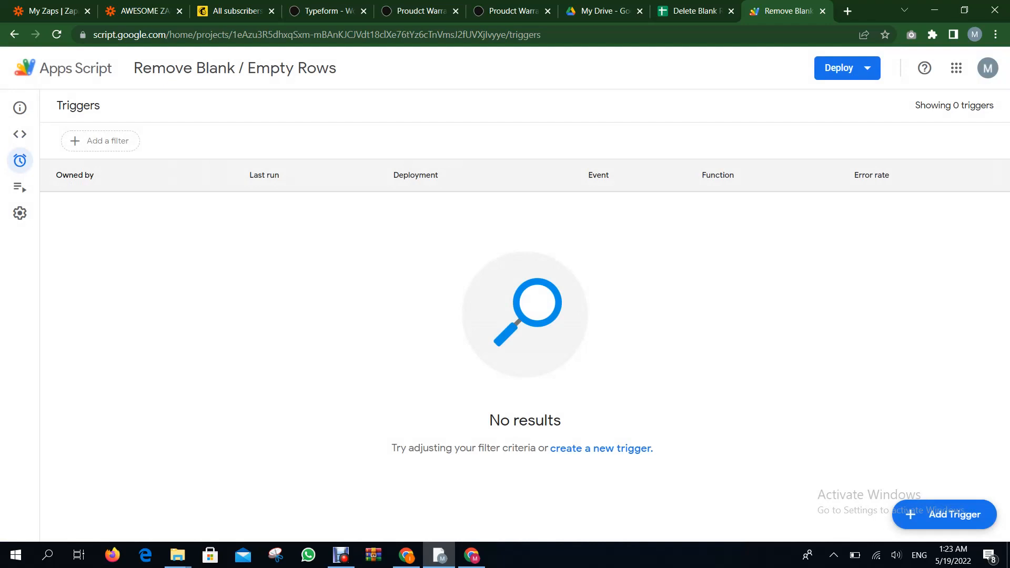
- Start a new trigger for the readRows function on the Head deployment with a time-driven event source
left_click(601, 448)
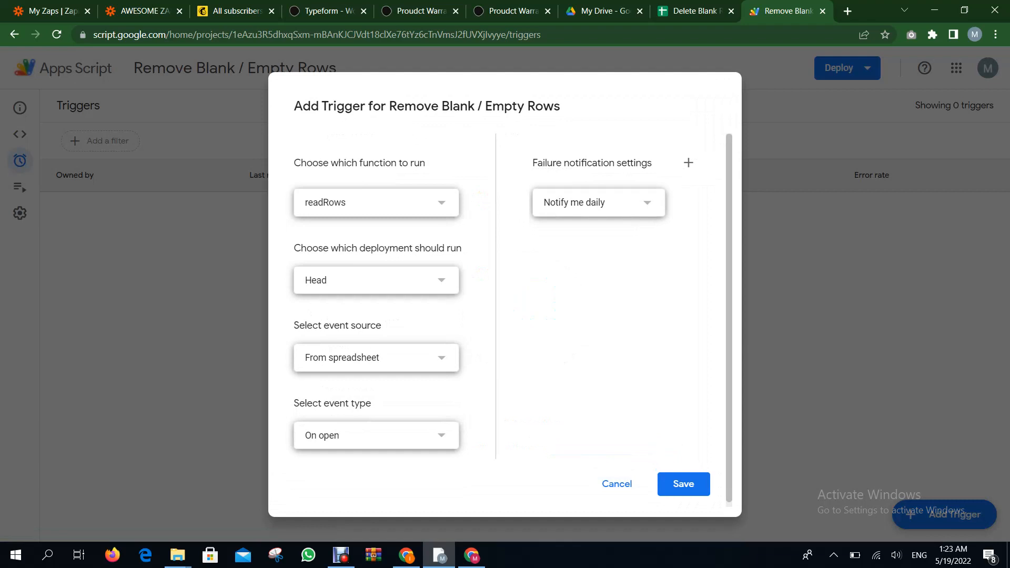
left_click(384, 202)
left_click(384, 202)
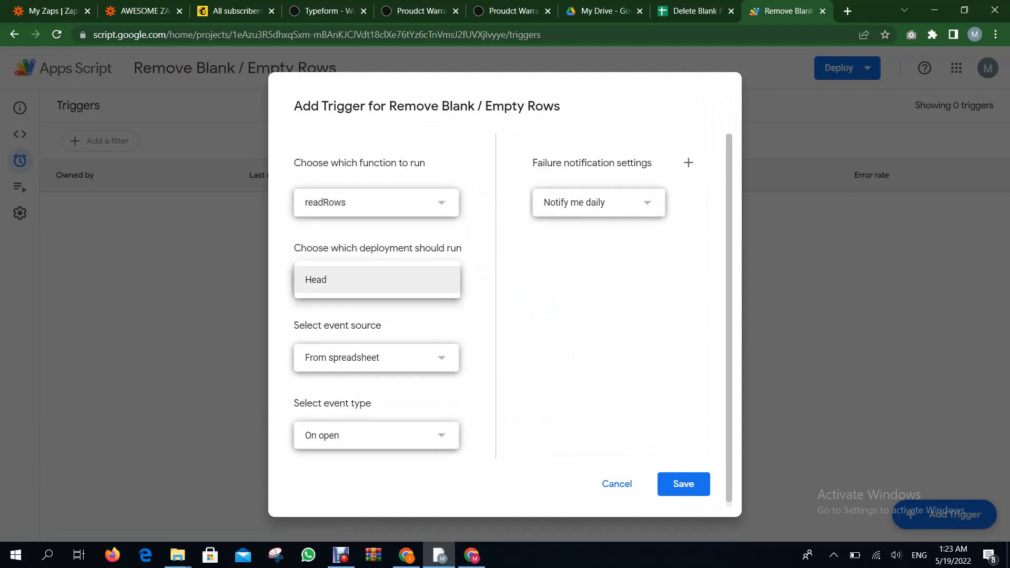
scroll(500, 320, "down", 1)
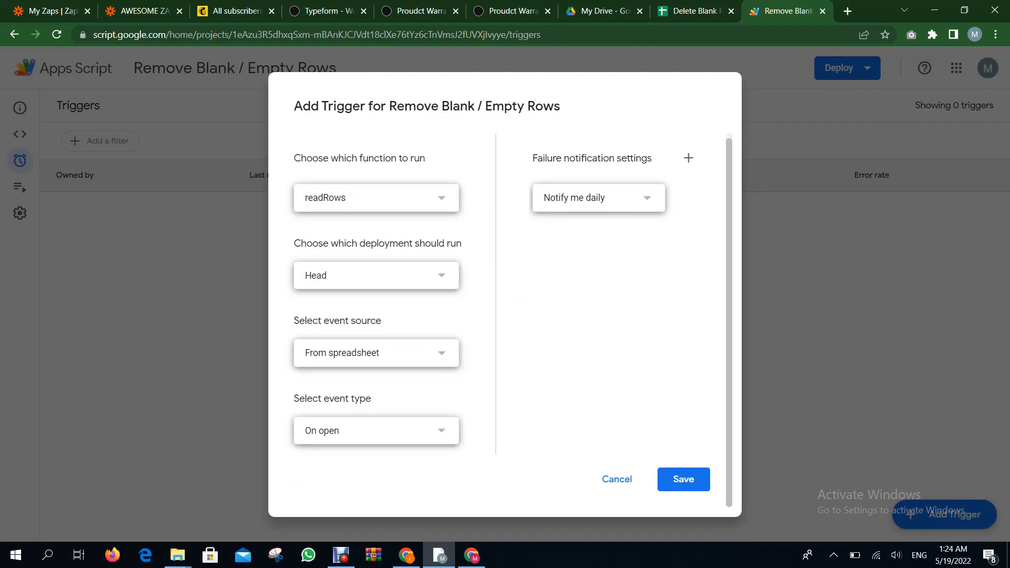
left_click(368, 352)
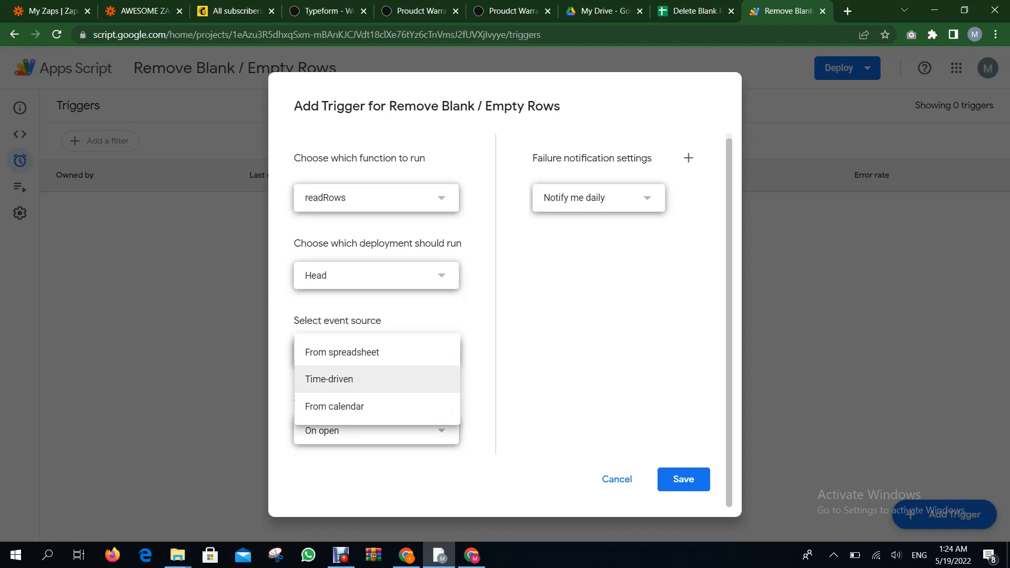
left_click(329, 378)
scroll(368, 316, "down", 2)
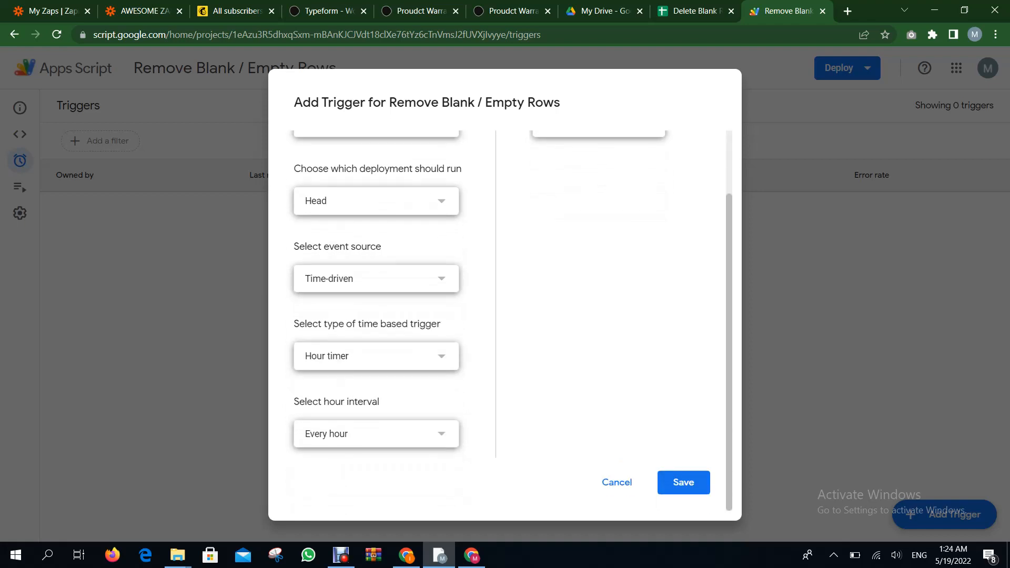
- Set the trigger to a minutes timer that runs every minute and save it
left_click(368, 355)
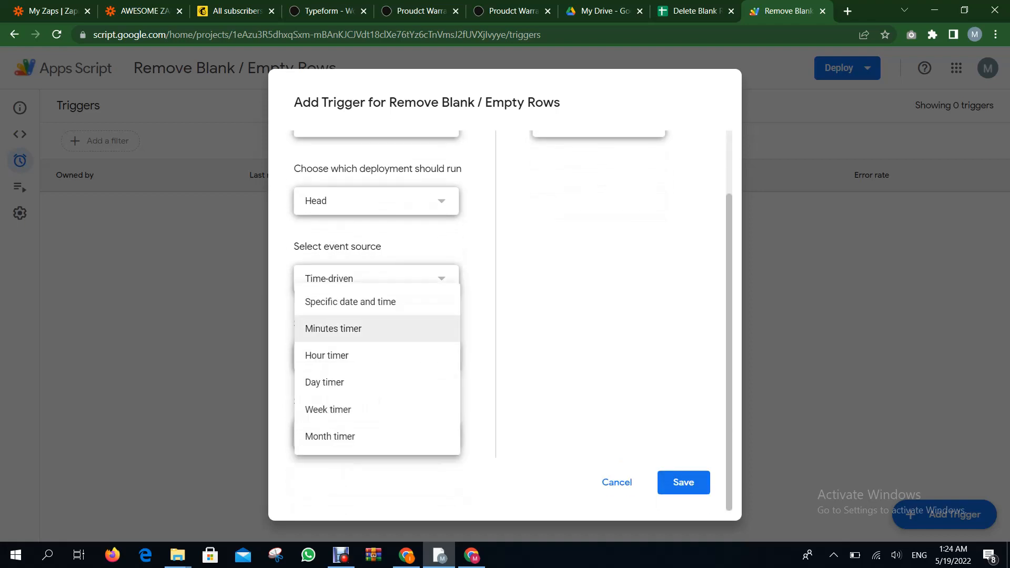
left_click(368, 328)
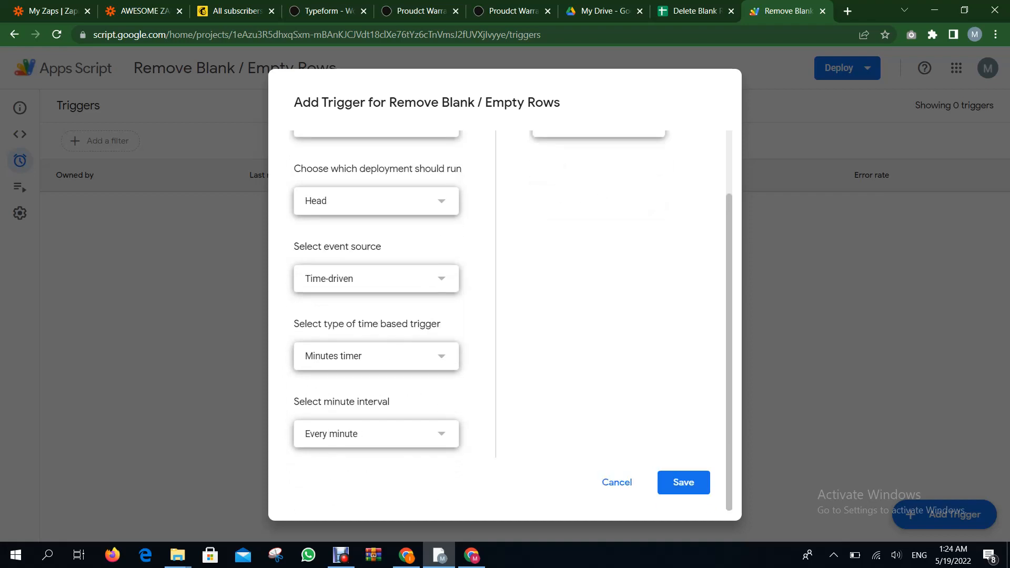
left_click(683, 483)
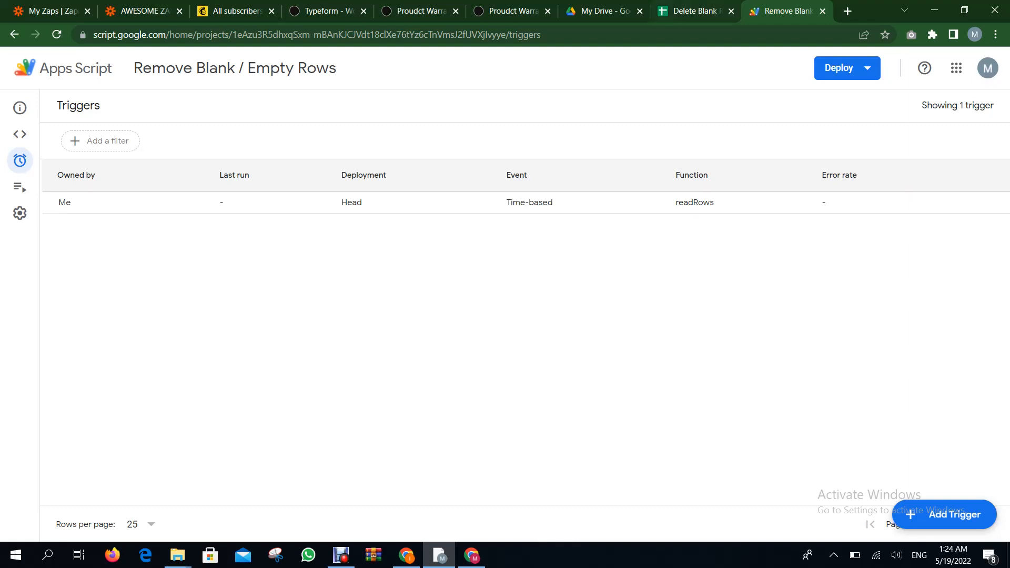
- Return to the Delete Blank Rows spreadsheet and check its data for remaining blank rows
left_click(694, 11)
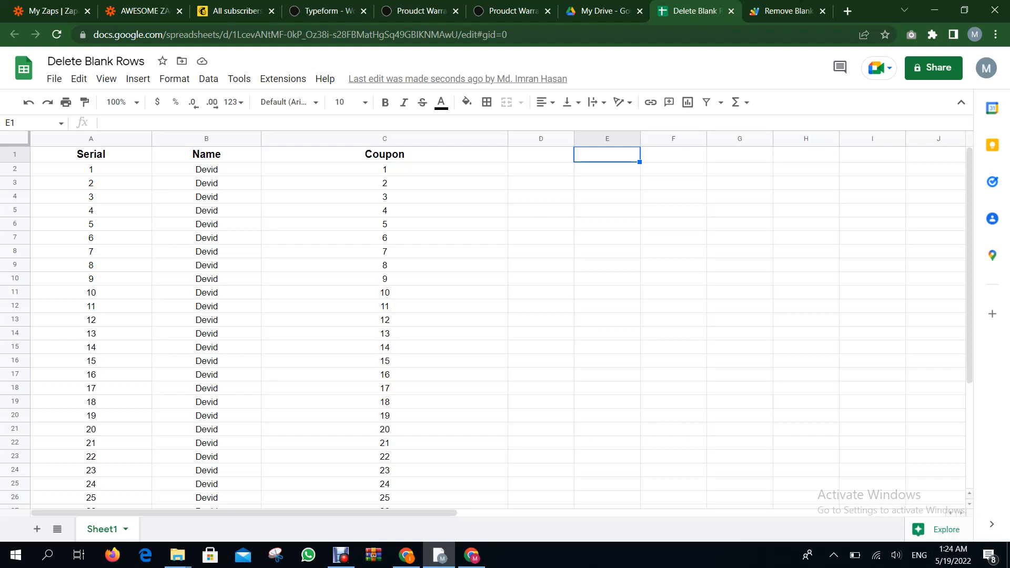
scroll(474, 327, "down", 3)
scroll(474, 326, "up", 3)
left_click(15, 346)
right_click(15, 346)
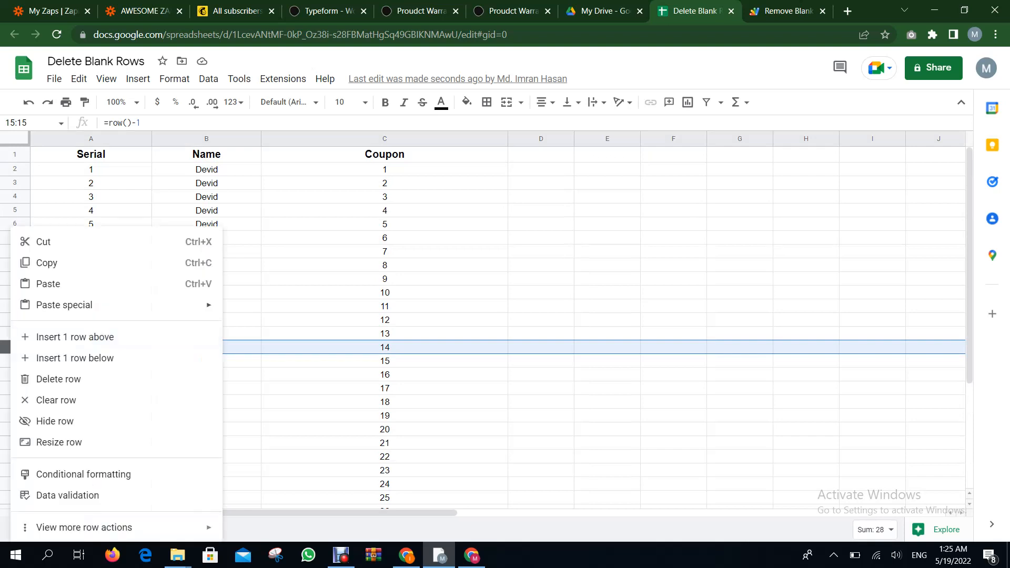
left_click(140, 123)
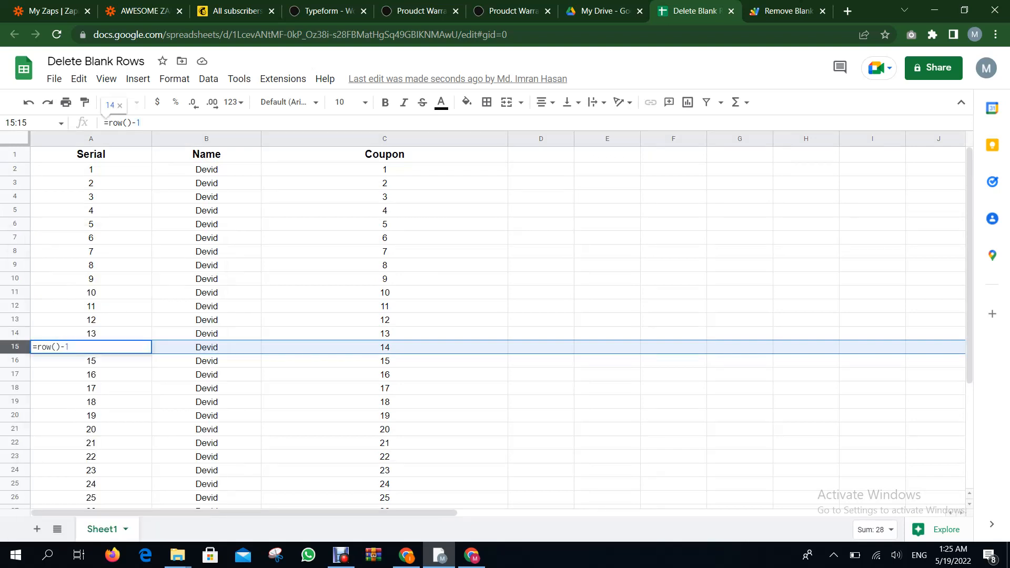
key("Return")
- Clear the contents of rows 16 and 21 to create blank rows for testing the trigger
left_click(14, 360)
right_click(15, 360)
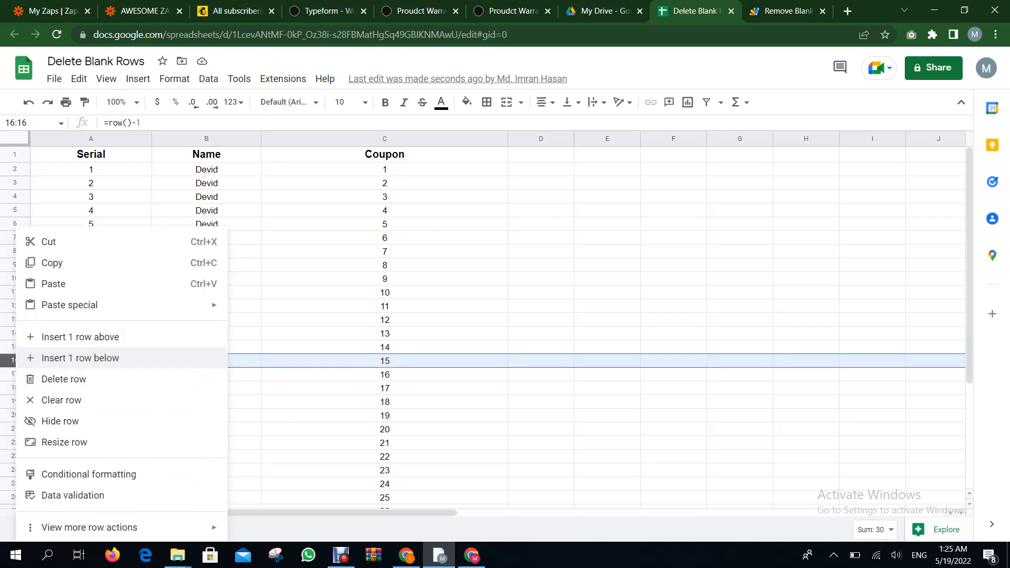
left_click(61, 400)
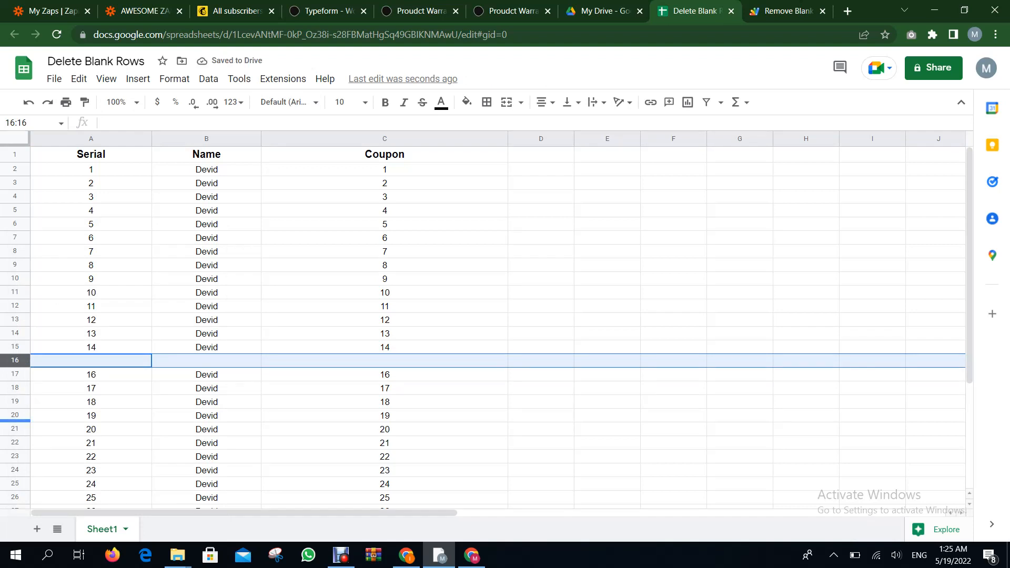
left_click(14, 428)
right_click(15, 429)
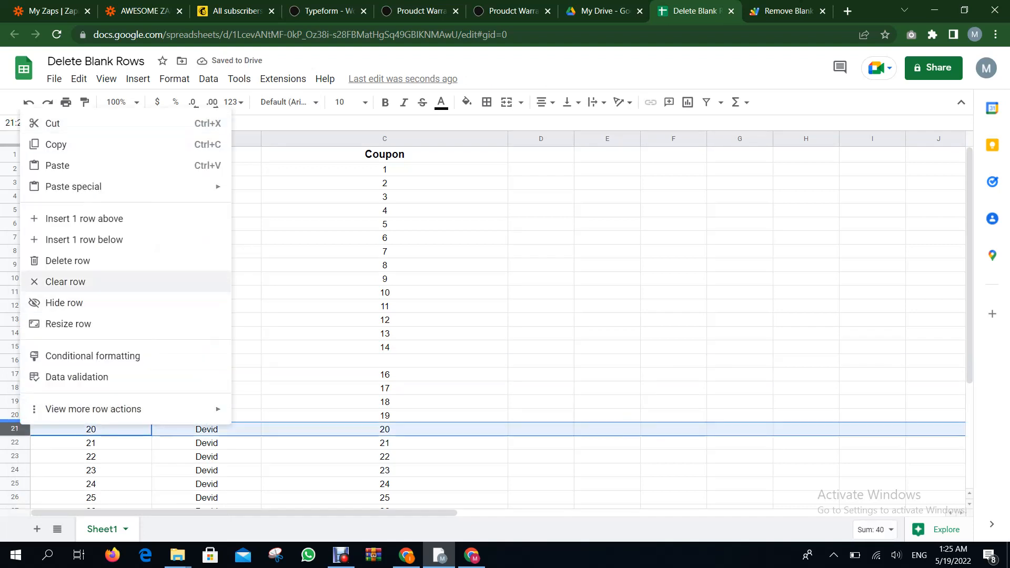
left_click(66, 281)
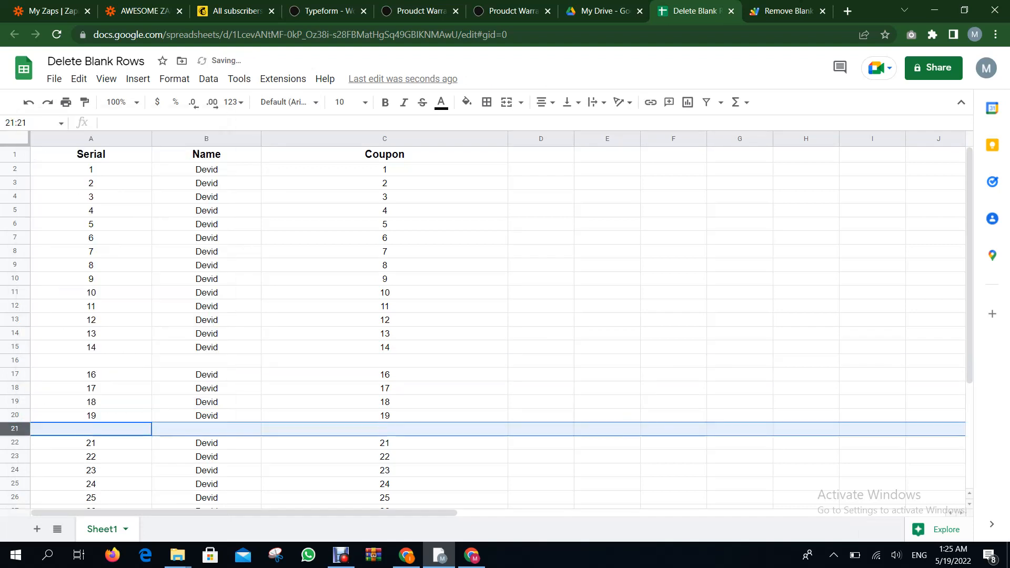
left_click(805, 154)
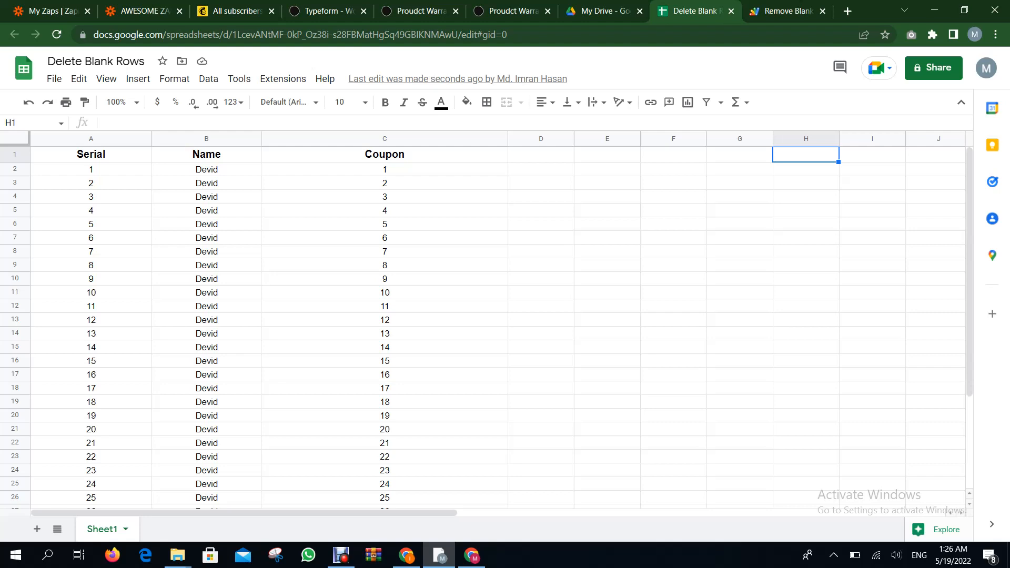
- Examine the whole sheet down to its last row to check whether the trigger removed the blank rows
scroll(474, 316, "down", 3)
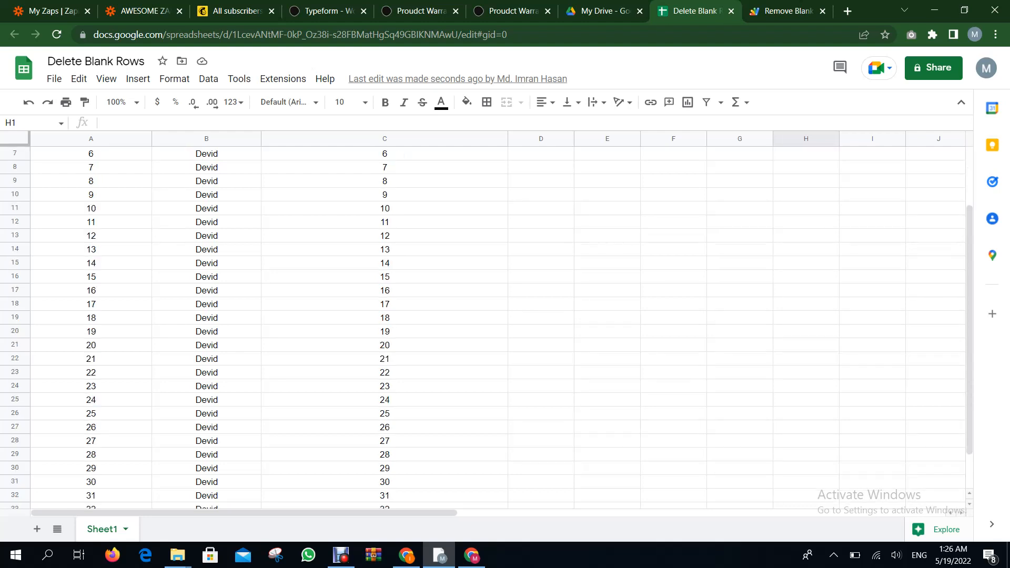
scroll(473, 316, "up", 3)
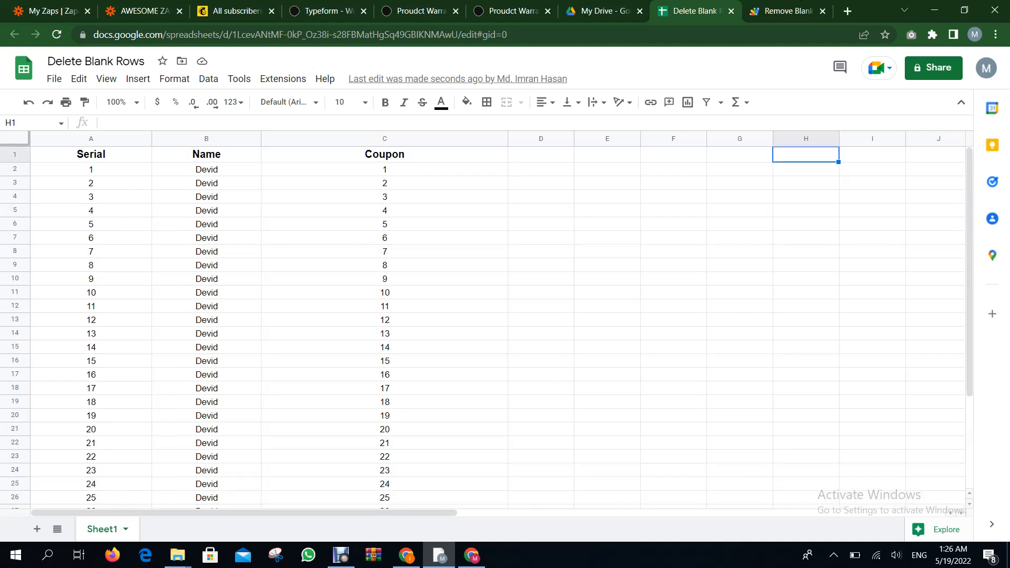
scroll(473, 315, "down", 3)
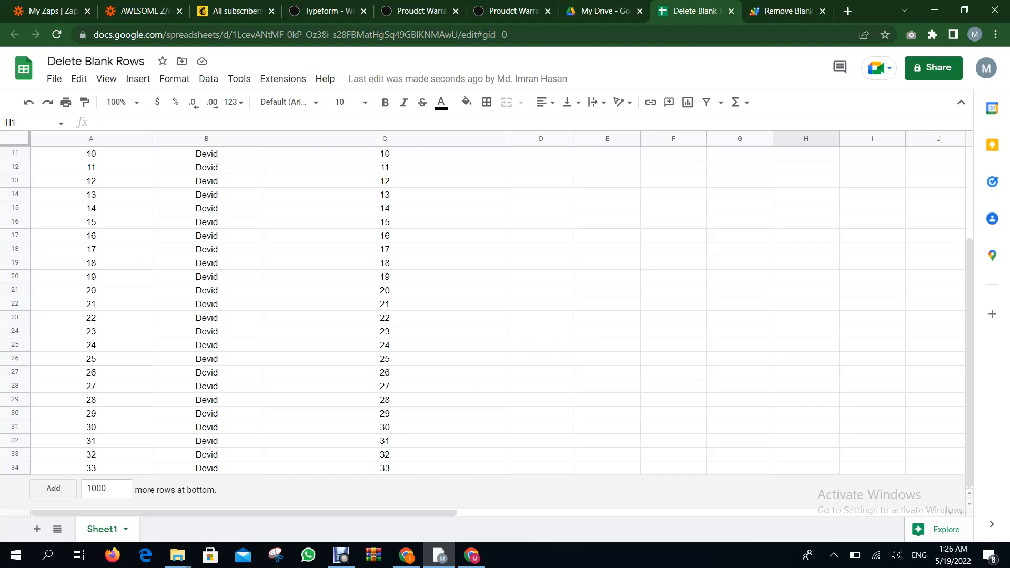
left_click(341, 555)
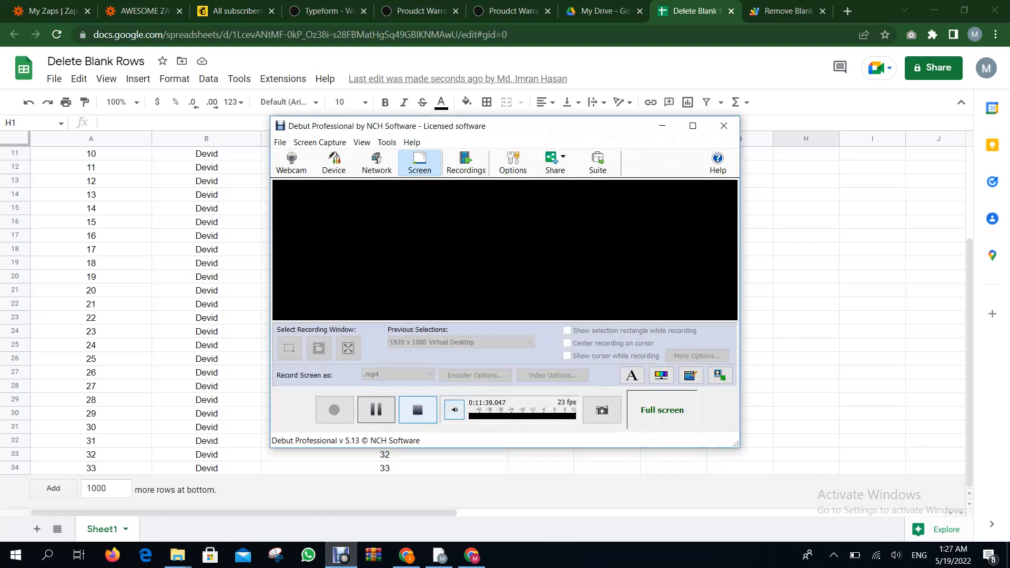